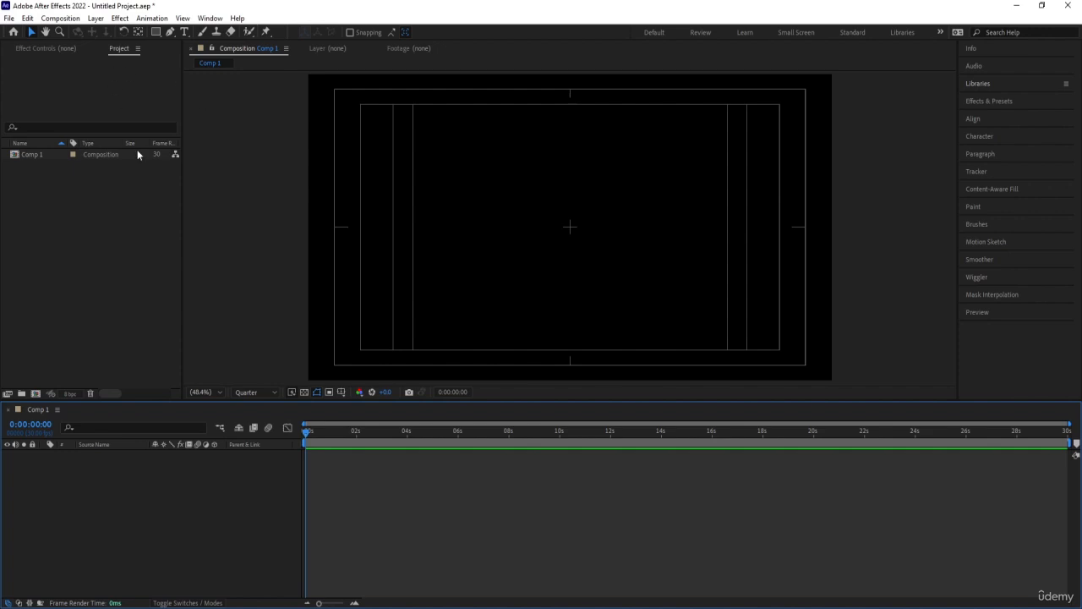
Import Capture.JPG from the 11 folder as footage
{"action": "double_click", "coordinate": [102, 200]}
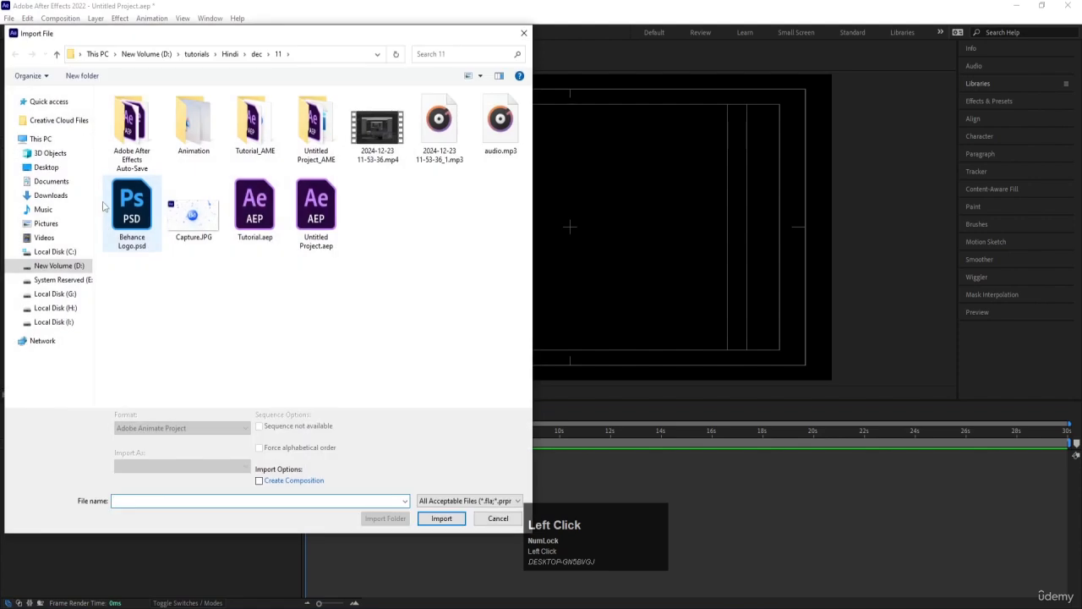
{"action": "left_click", "coordinate": [496, 519]}
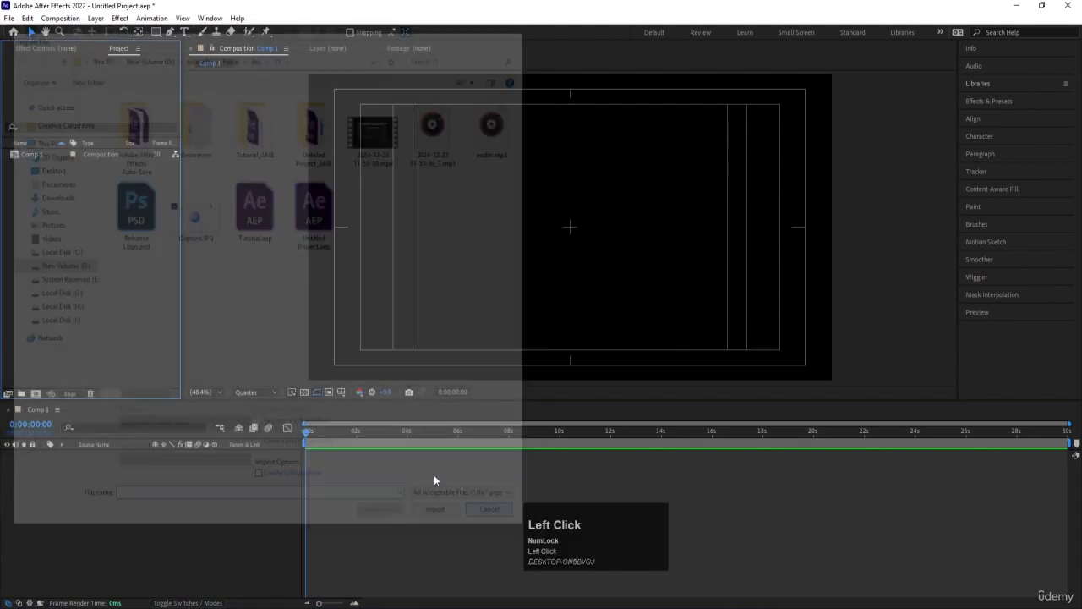
{"action": "key", "text": "ctrl+i"}
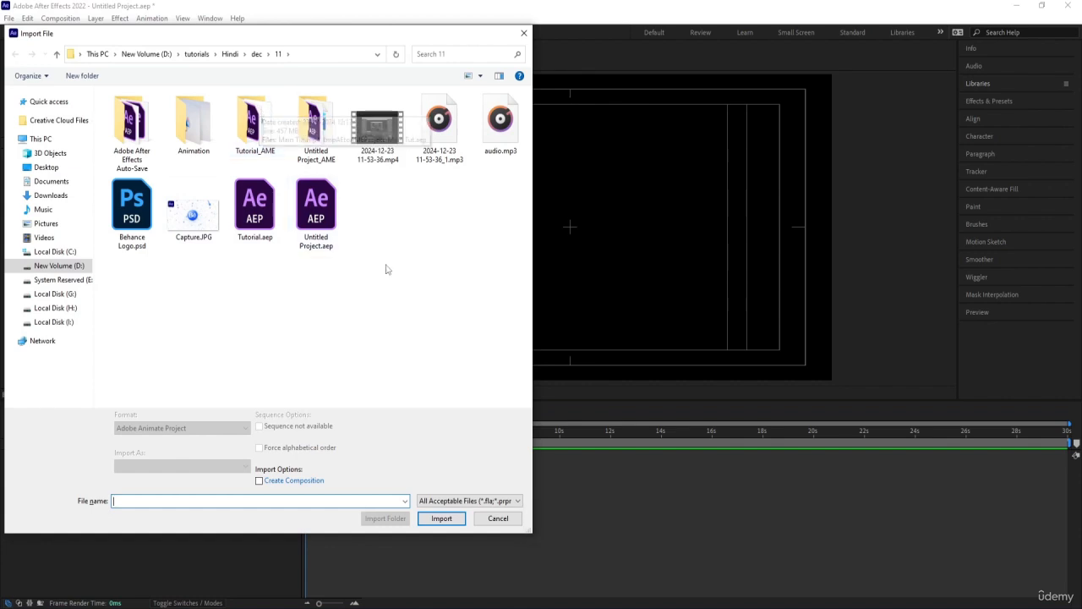
{"action": "left_click", "coordinate": [216, 218]}
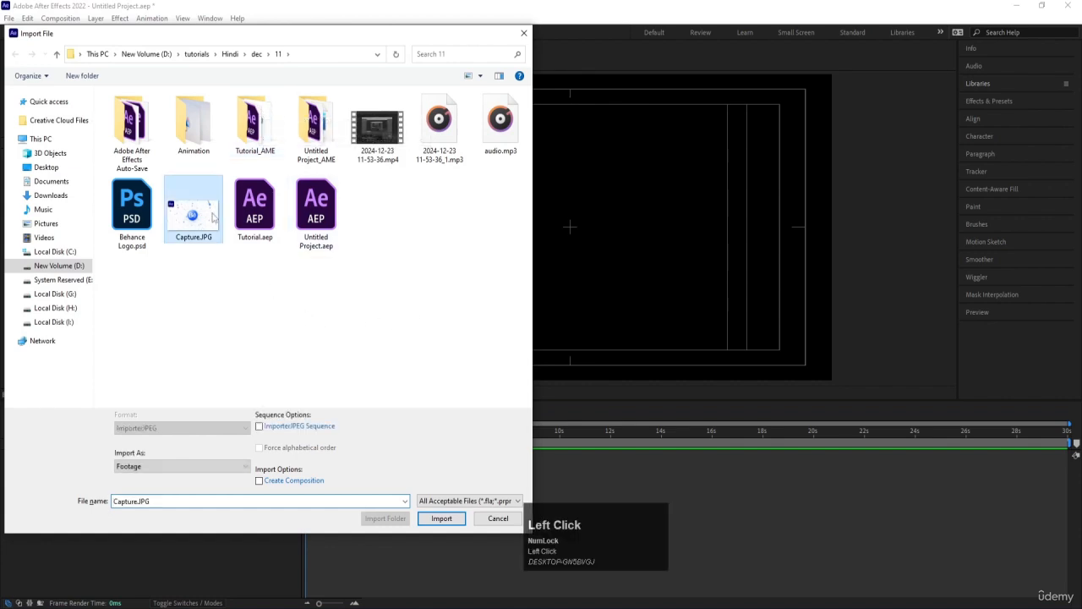
{"action": "left_click", "coordinate": [442, 518]}
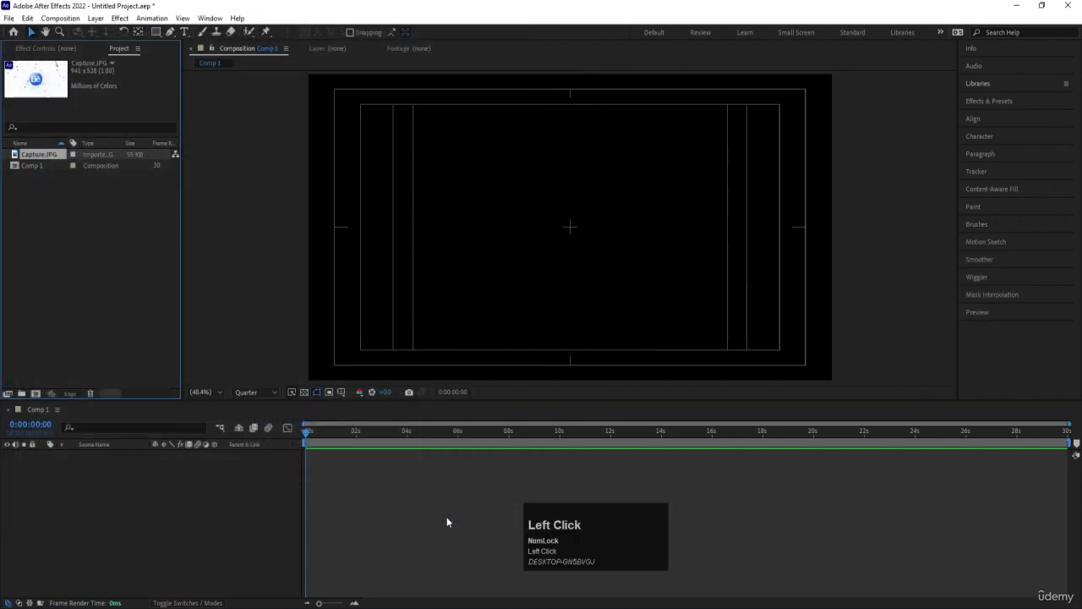
{"action": "double_click", "coordinate": [80, 214]}
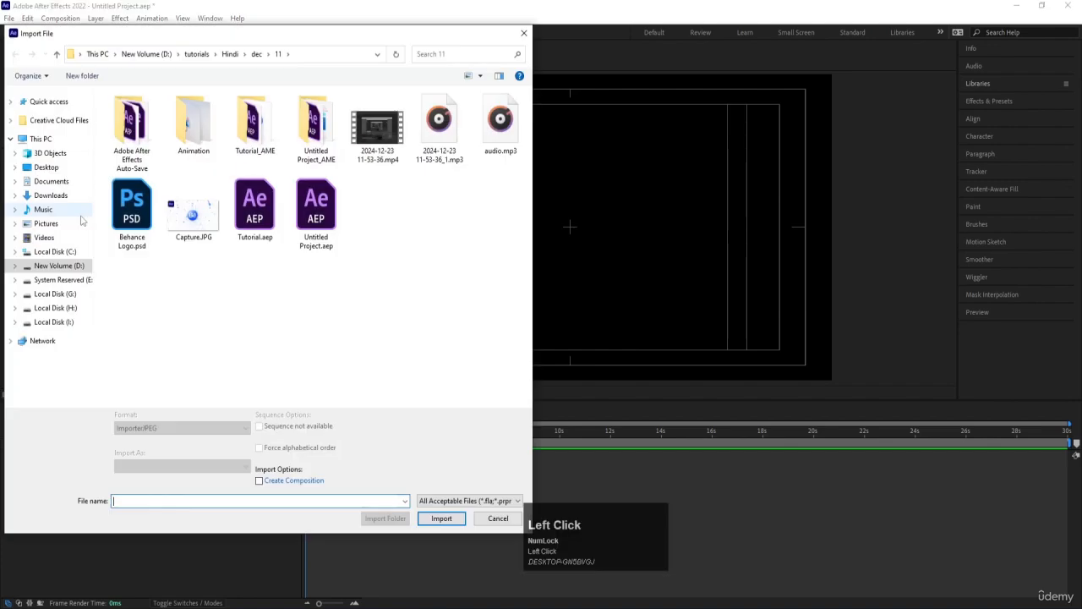
{"action": "left_click", "coordinate": [378, 148]}
{"action": "left_click", "coordinate": [444, 519]}
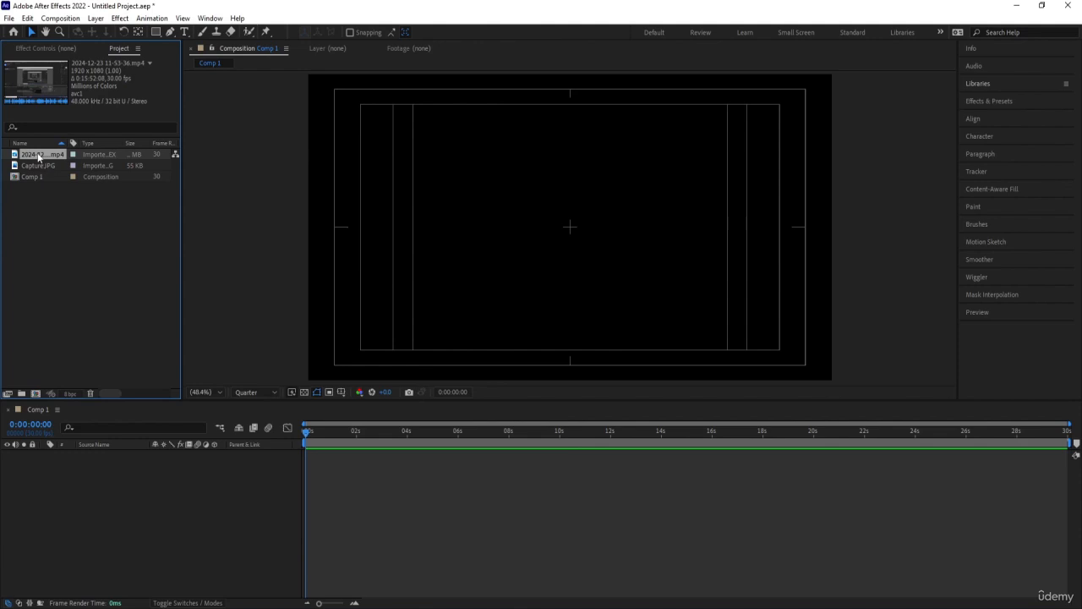
{"action": "left_click_drag", "start_coordinate": [39, 154], "coordinate": [178, 493]}
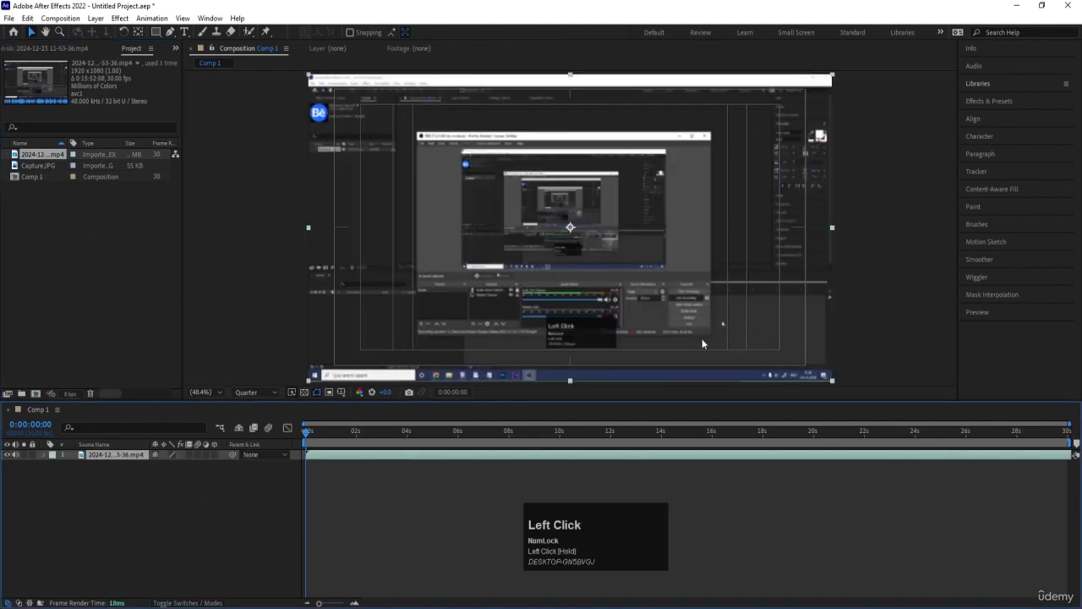
Mute the video layer's audio and preview the composition with and without sound
{"action": "left_click", "coordinate": [494, 467]}
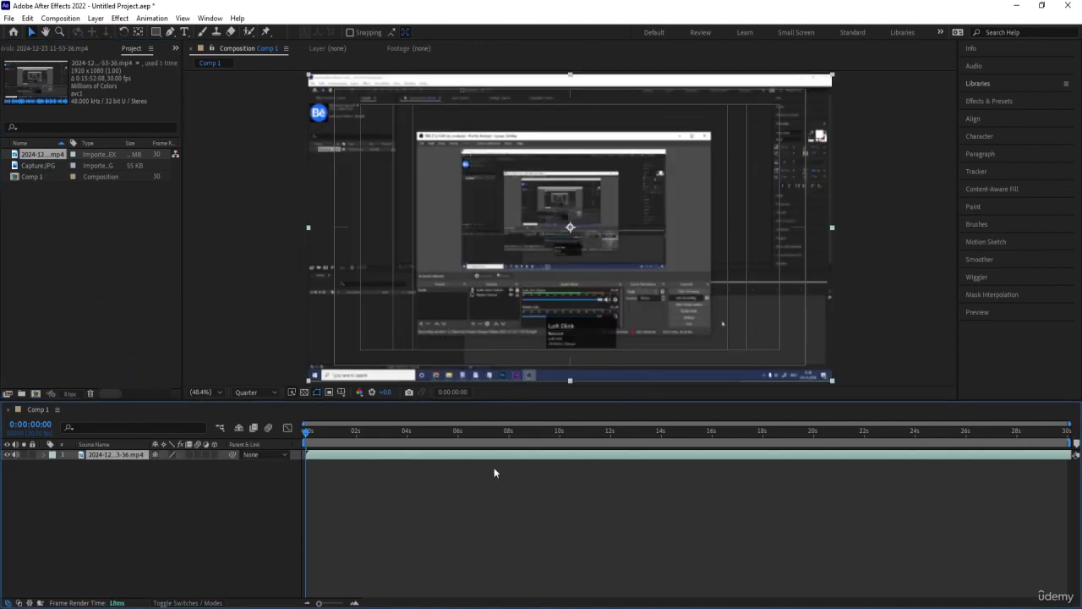
{"action": "key", "text": "space"}
{"action": "key", "text": "space"}
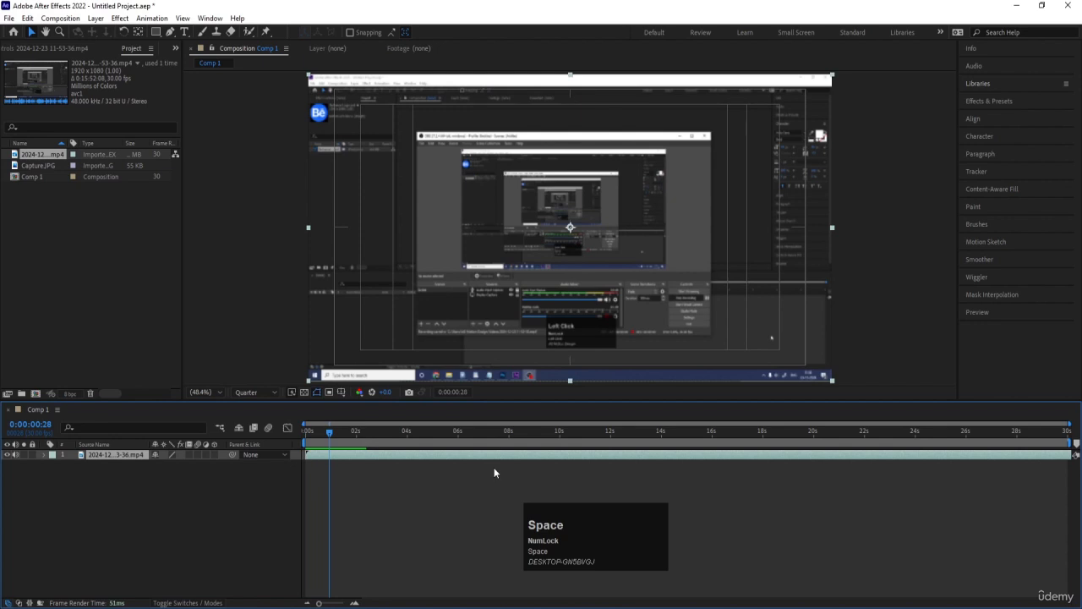
{"action": "left_click", "coordinate": [16, 455]}
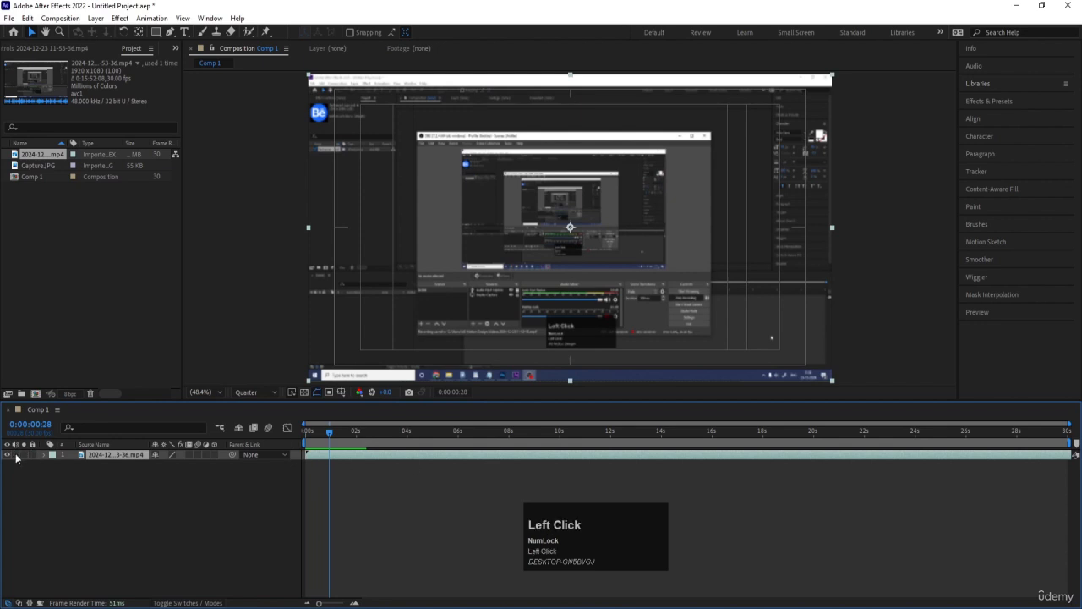
{"action": "key", "text": "space"}
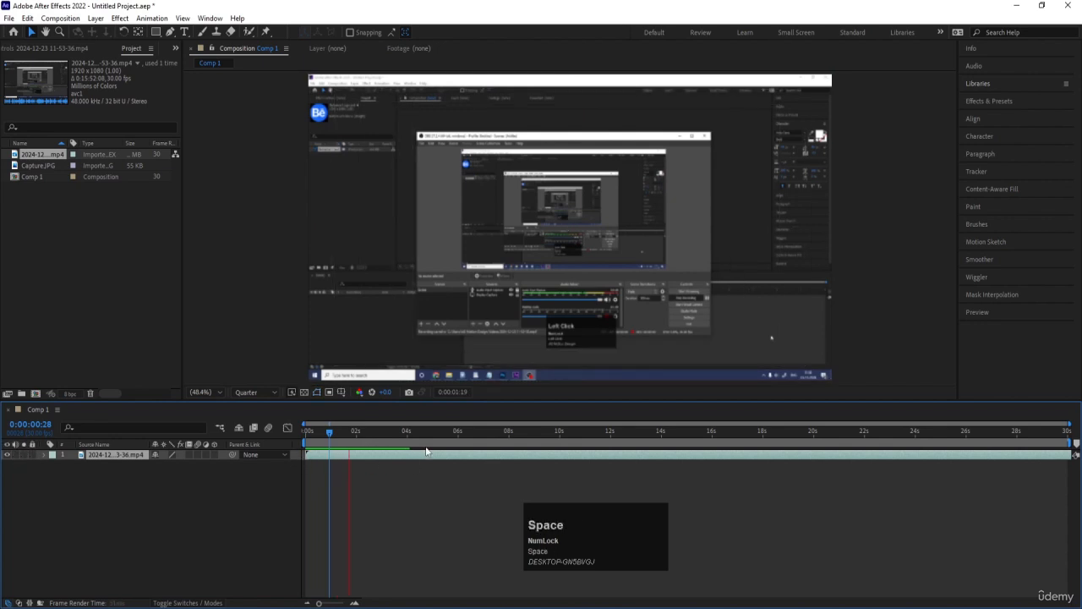
{"action": "left_click", "coordinate": [429, 454]}
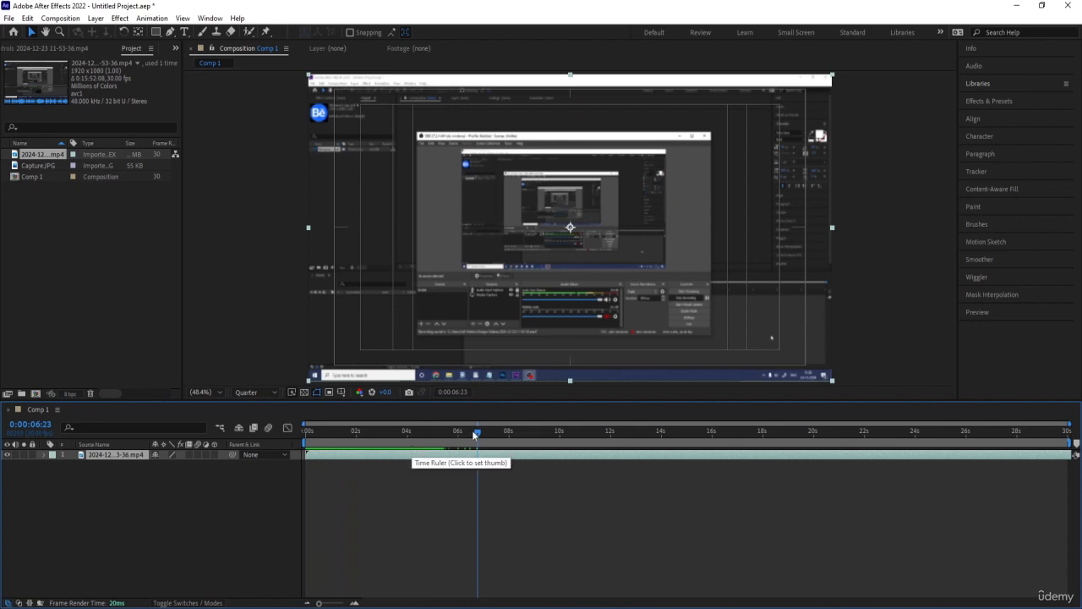
Delete the imported video and Capture.JPG from the project and return the playhead to 0:00:00:00
{"action": "left_click", "coordinate": [41, 167], "text": "shift"}
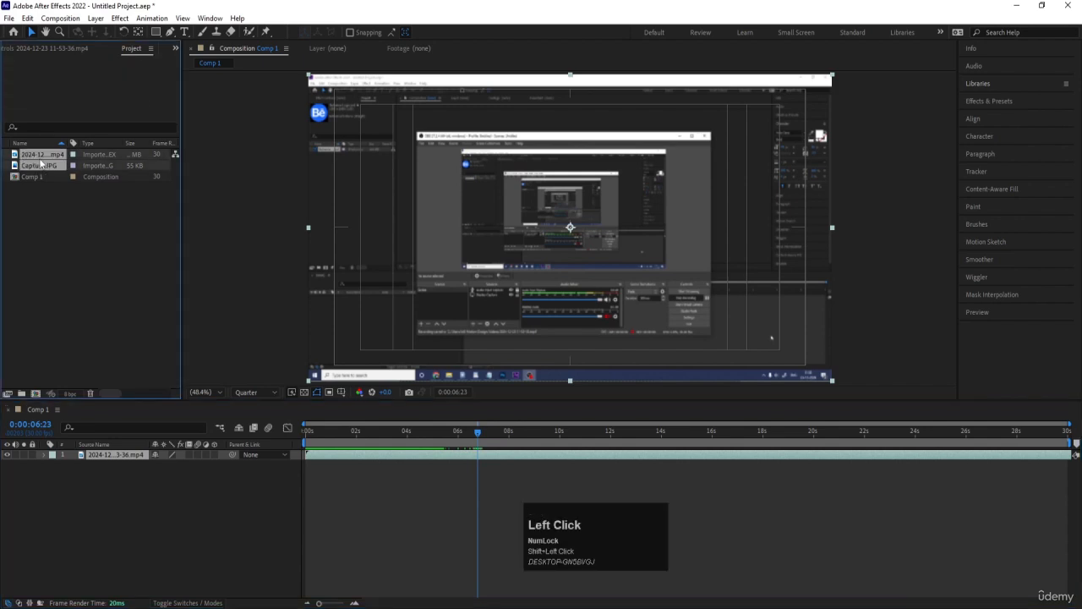
{"action": "key", "text": "Delete"}
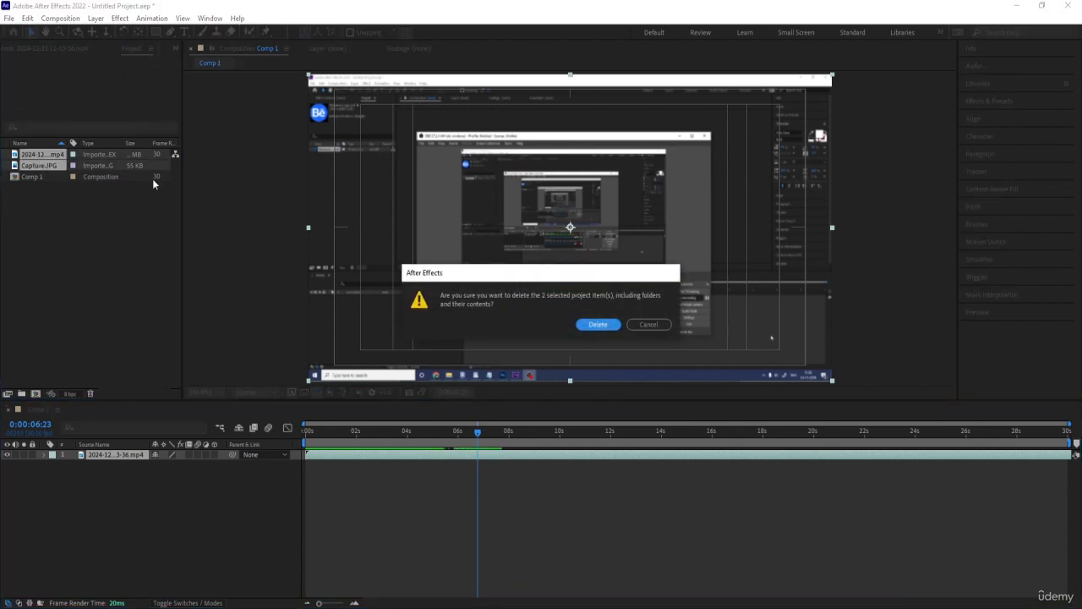
{"action": "key", "text": "Return"}
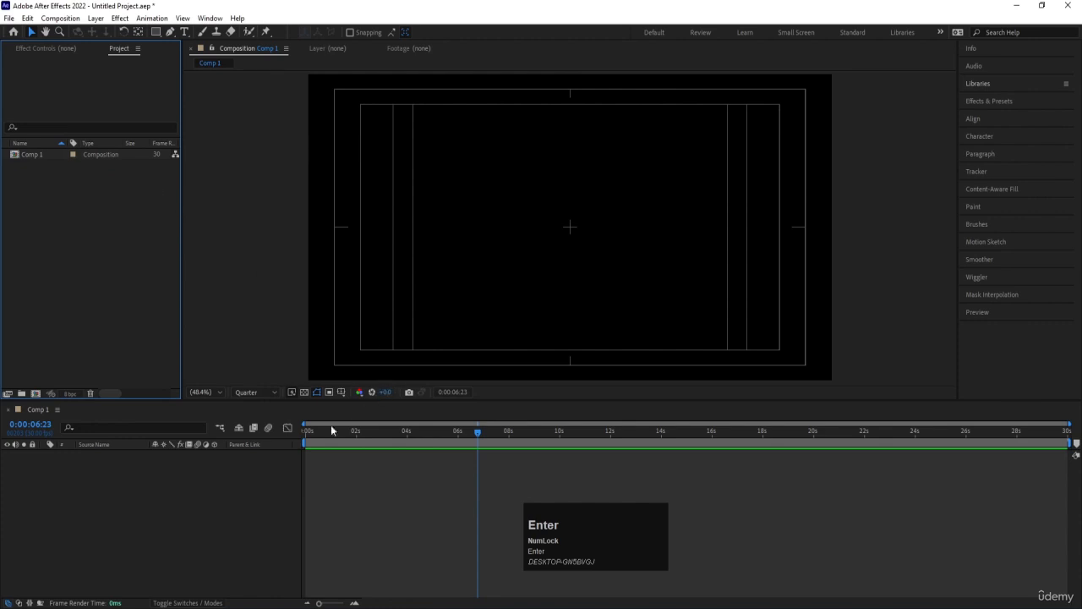
{"action": "left_click_drag", "start_coordinate": [326, 434], "coordinate": [1, 125]}
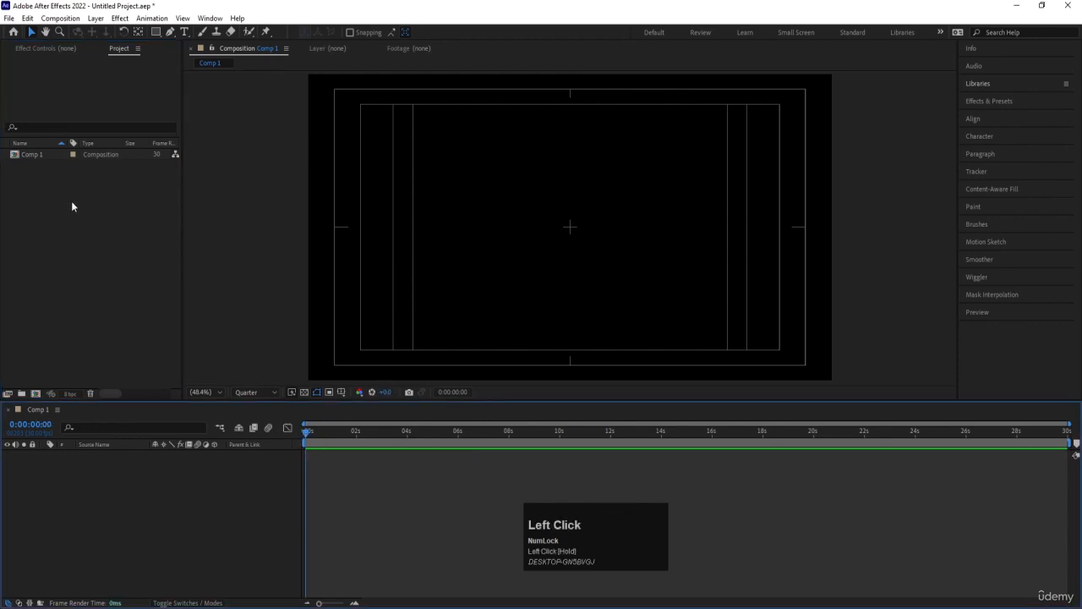
Import the frames in the Animation folder as a PNG sequence, starting from aa0000.png
{"action": "key", "text": "ctrl"}
{"action": "key", "text": "ctrl+i"}
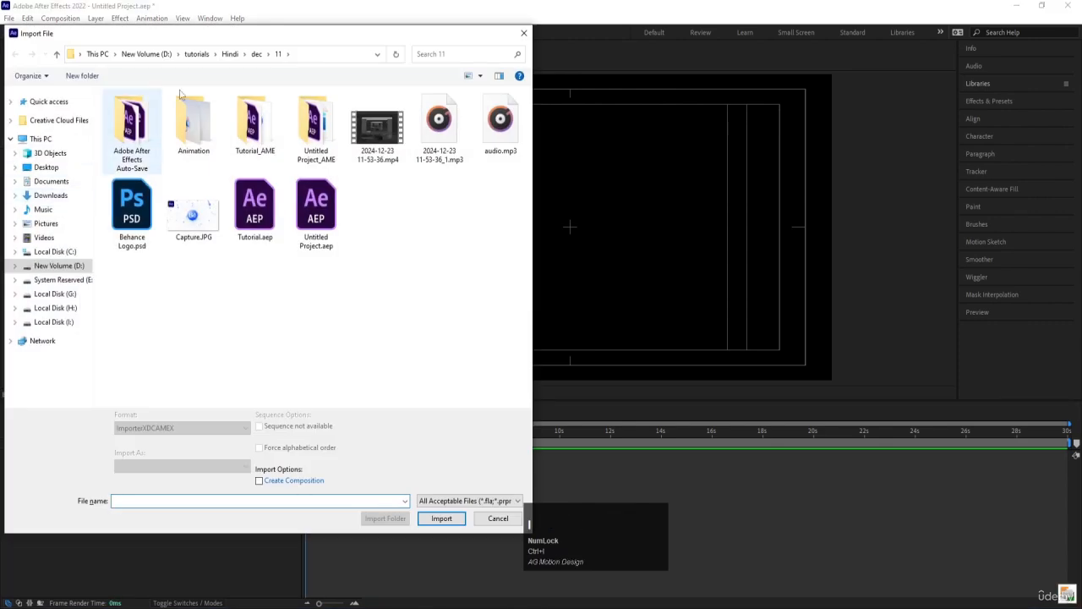
{"action": "double_click", "coordinate": [200, 121]}
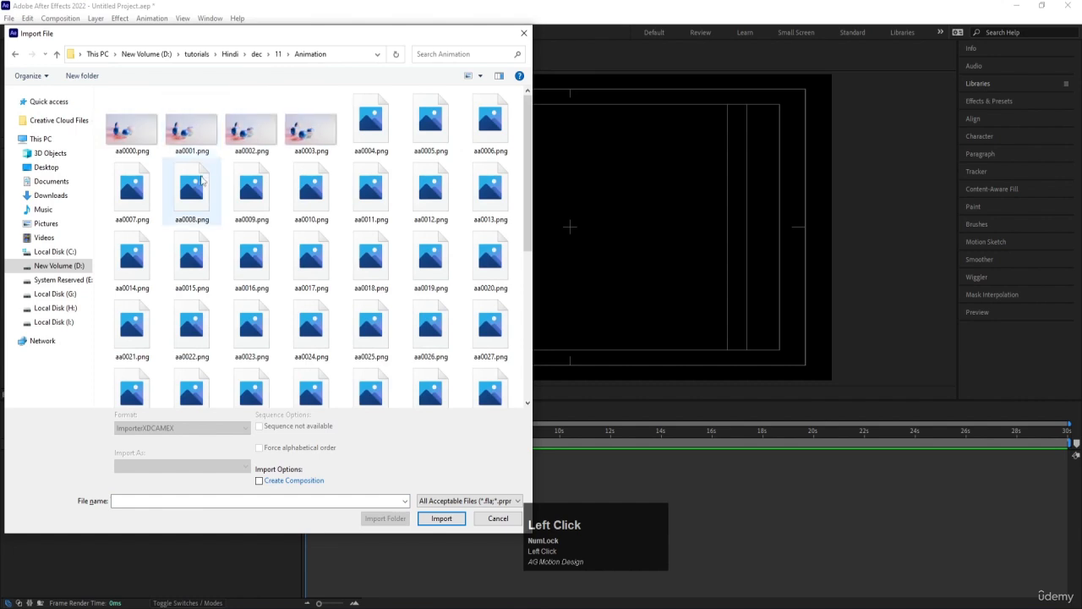
{"action": "scroll", "coordinate": [201, 180], "scroll_direction": "down", "scroll_amount": 2}
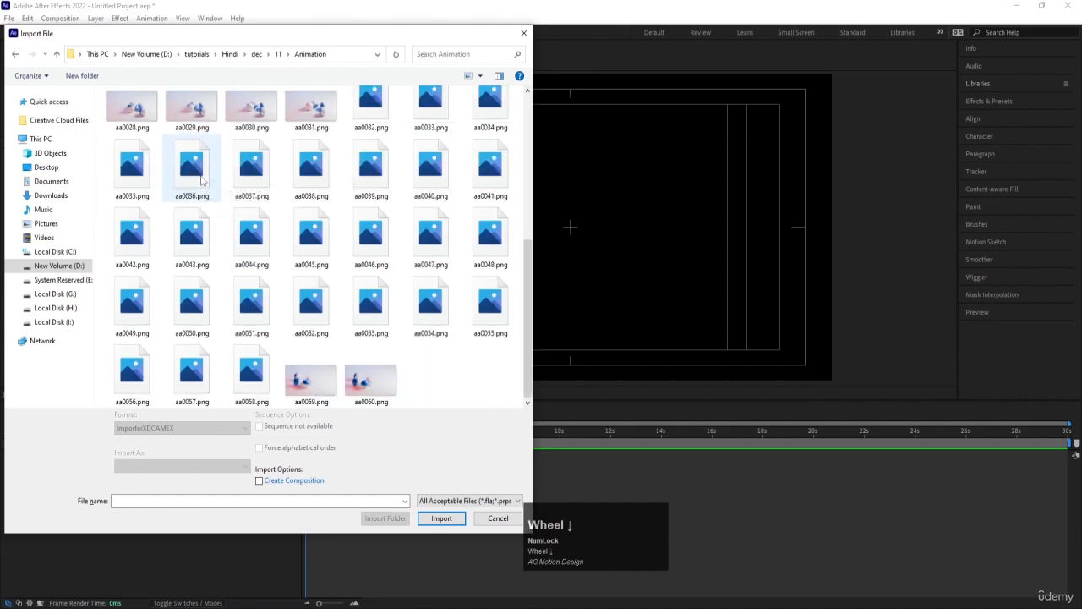
{"action": "scroll", "coordinate": [201, 180], "scroll_direction": "up", "scroll_amount": 2}
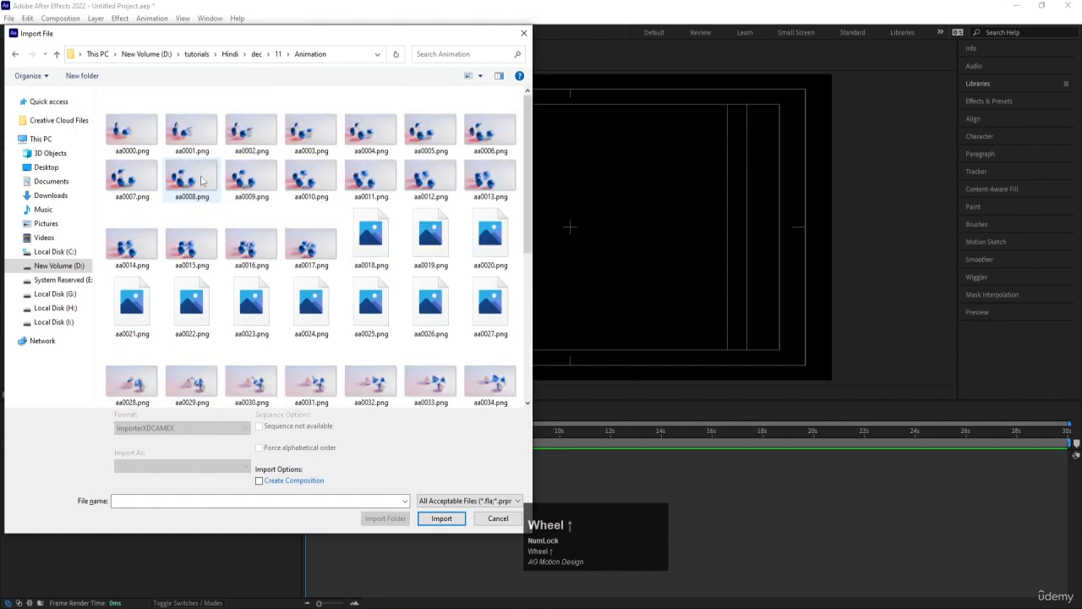
{"action": "scroll", "coordinate": [334, 190], "scroll_direction": "up", "scroll_amount": 2}
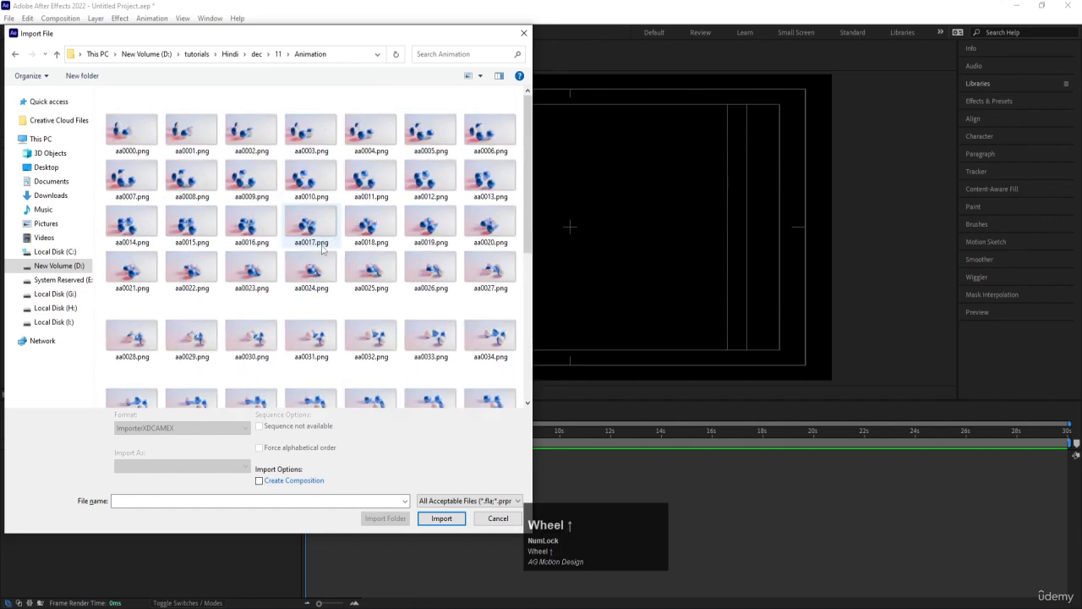
{"action": "left_click", "coordinate": [131, 154]}
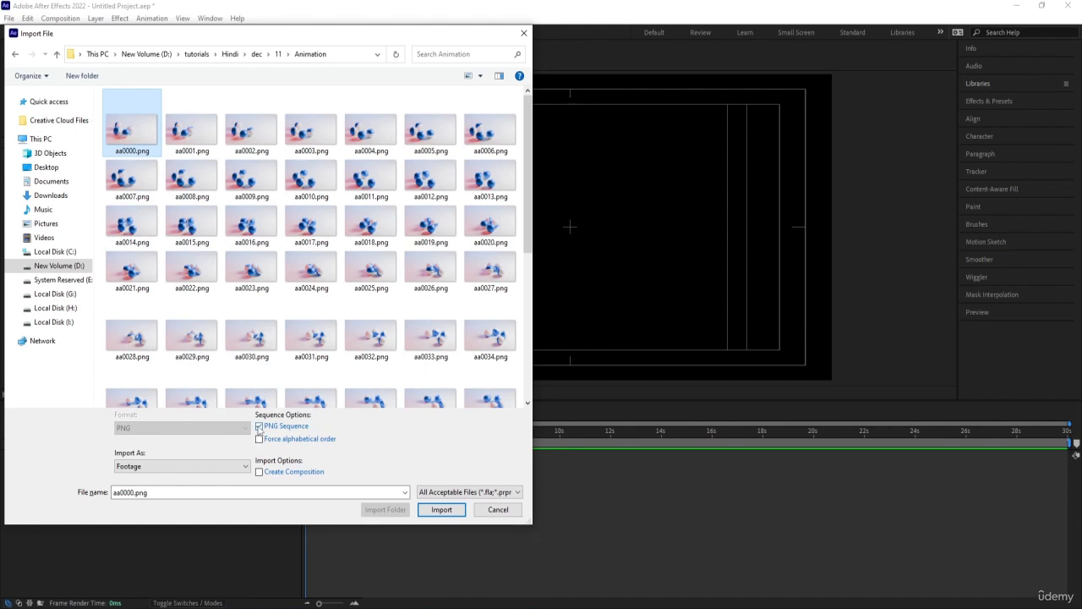
{"action": "left_click", "coordinate": [441, 510]}
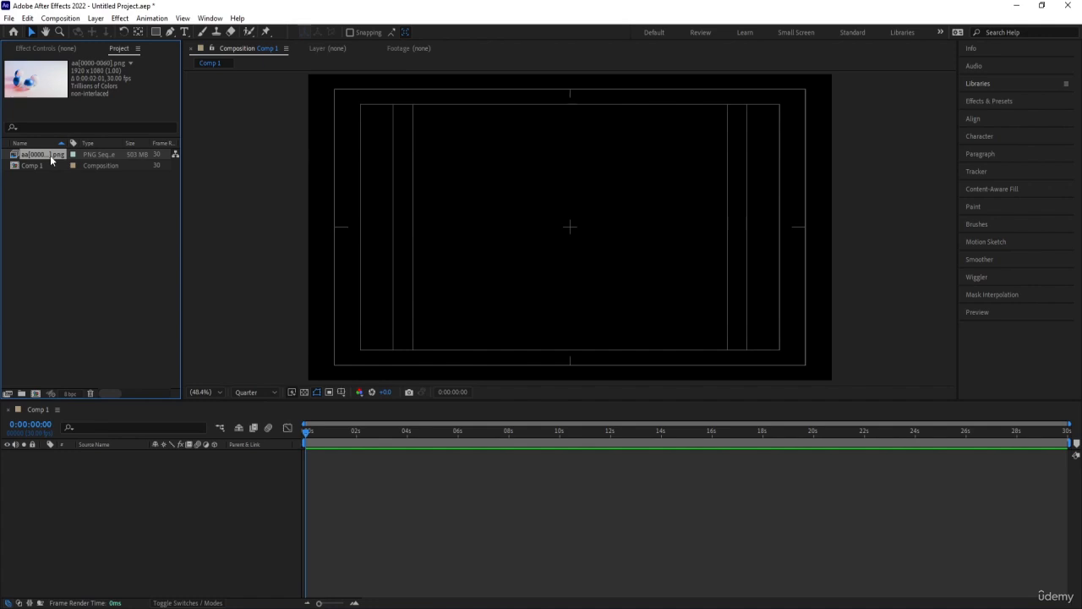
Add the imported PNG sequence to Comp 1 as a layer and preview the animation
{"action": "left_click_drag", "start_coordinate": [50, 159], "coordinate": [179, 469]}
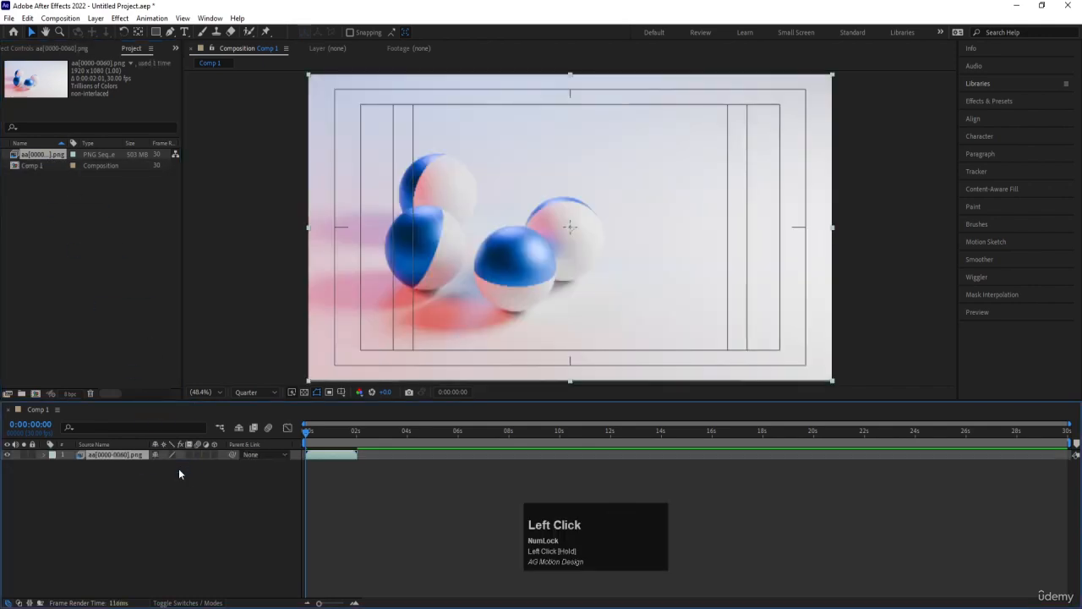
{"action": "key", "text": "space"}
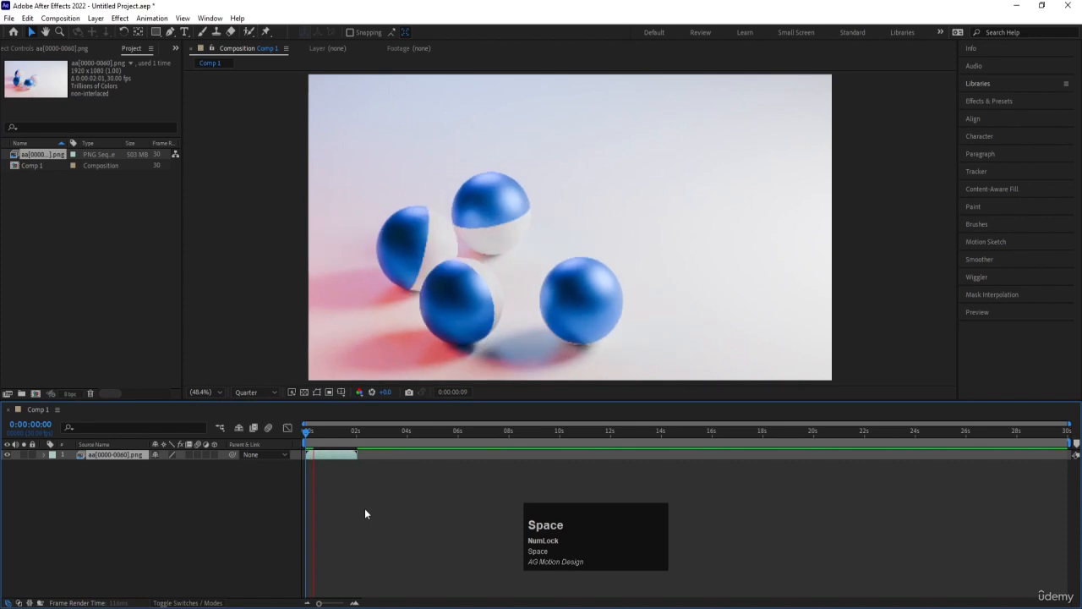
{"action": "key", "text": "space"}
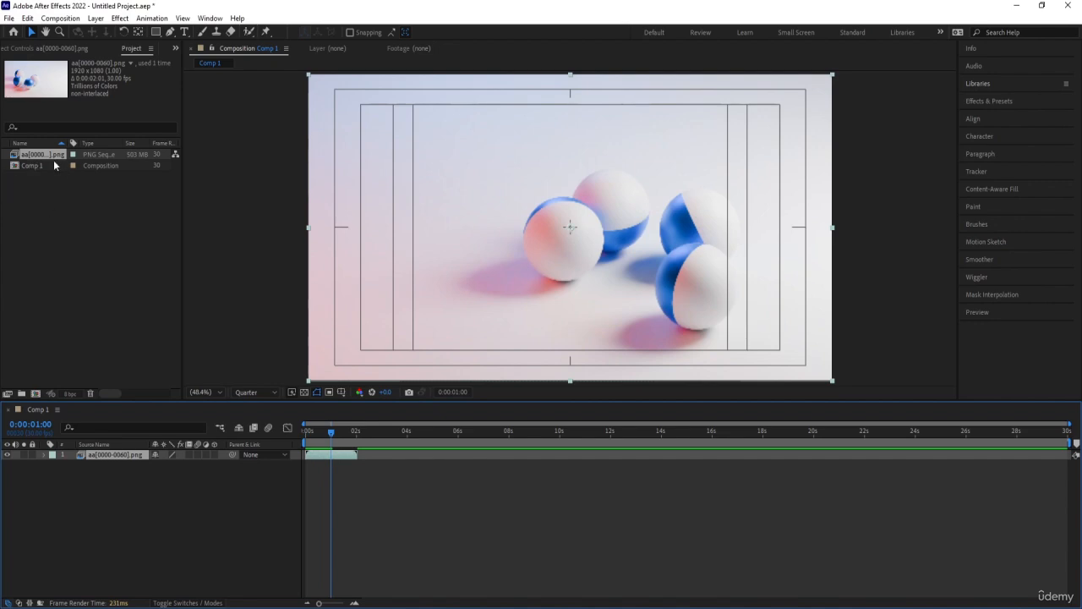
{"action": "double_click", "coordinate": [86, 257]}
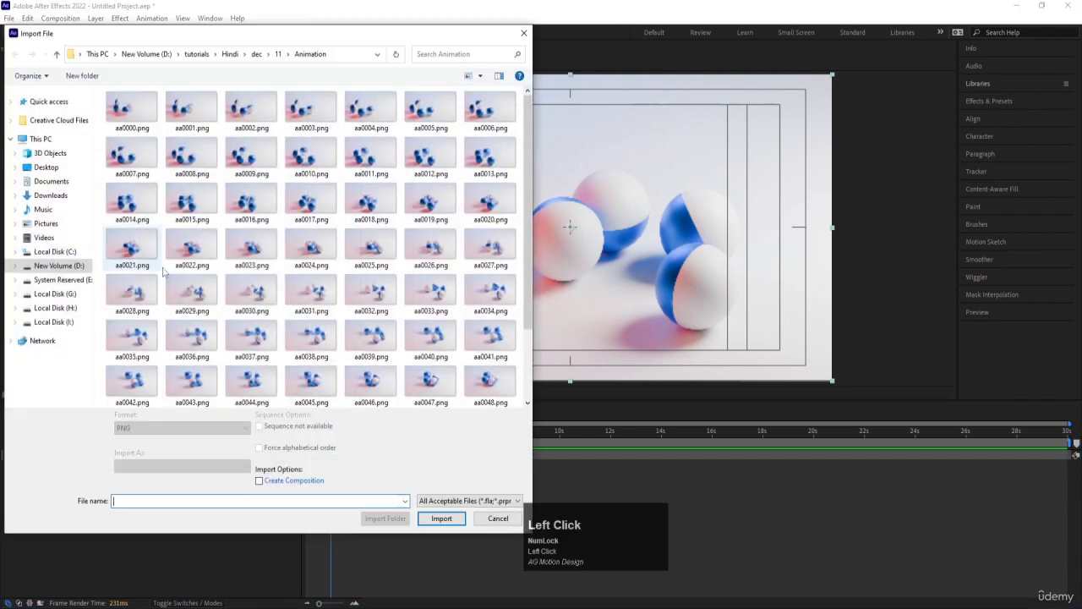
{"action": "left_click", "coordinate": [278, 55]}
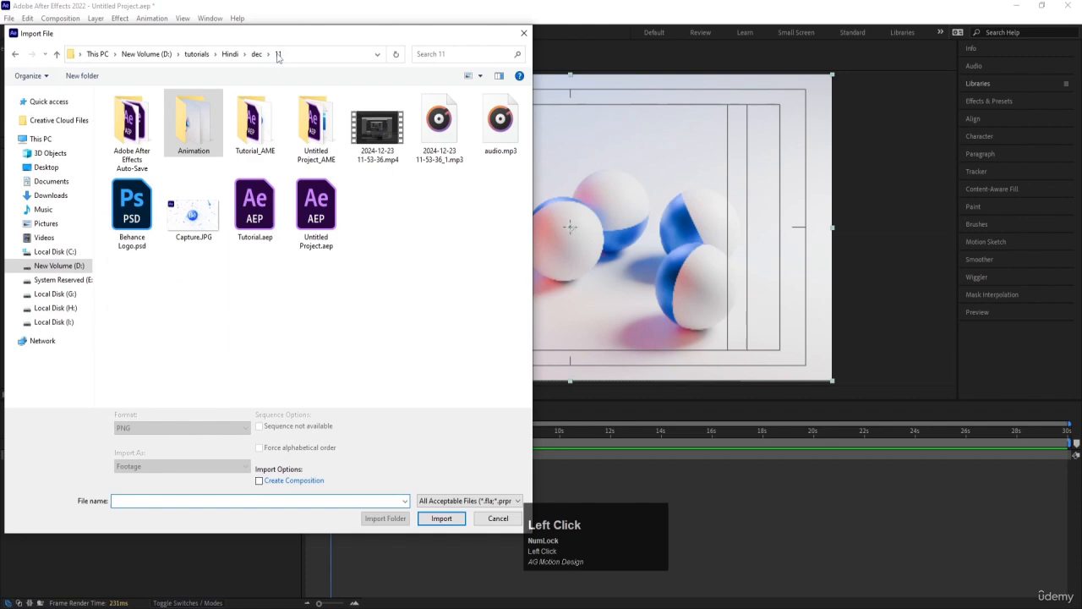
{"action": "left_click", "coordinate": [387, 119]}
{"action": "key", "text": "Return"}
{"action": "double_click", "coordinate": [72, 231]}
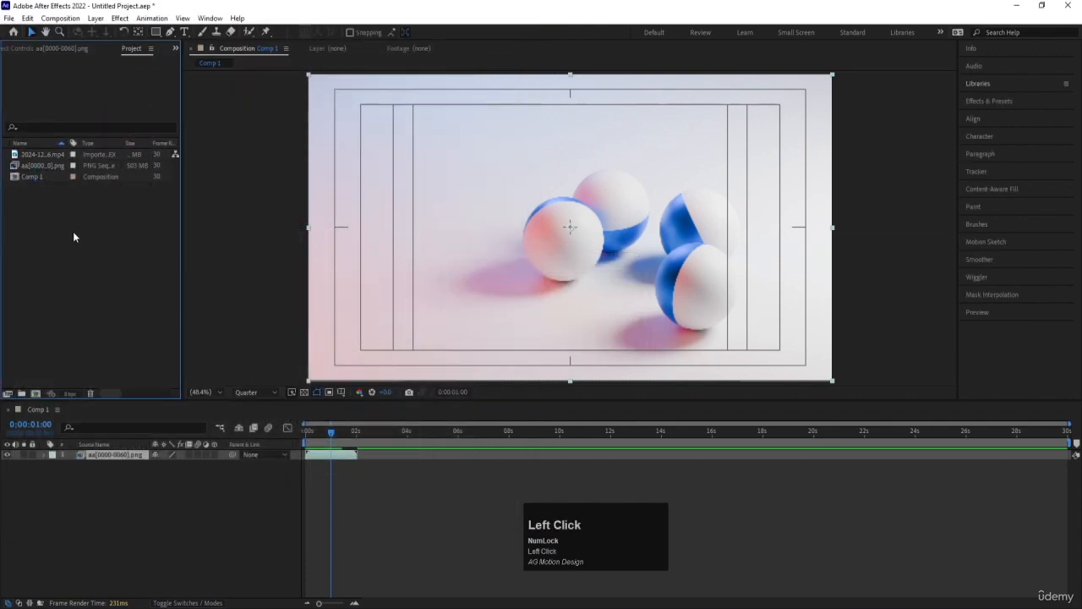
{"action": "left_click", "coordinate": [439, 127]}
{"action": "key", "text": "Return"}
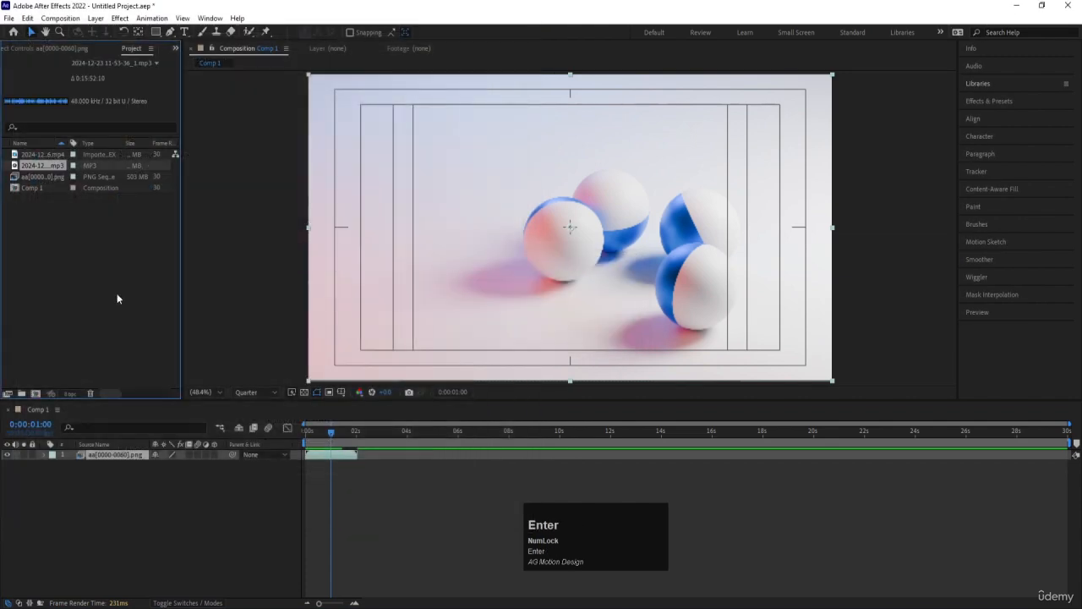
Import Capture.JPG into the project again and clear the selection of project items
{"action": "left_click", "coordinate": [171, 287]}
{"action": "double_click", "coordinate": [171, 287]}
{"action": "left_click", "coordinate": [222, 192]}
{"action": "key", "text": "Return"}
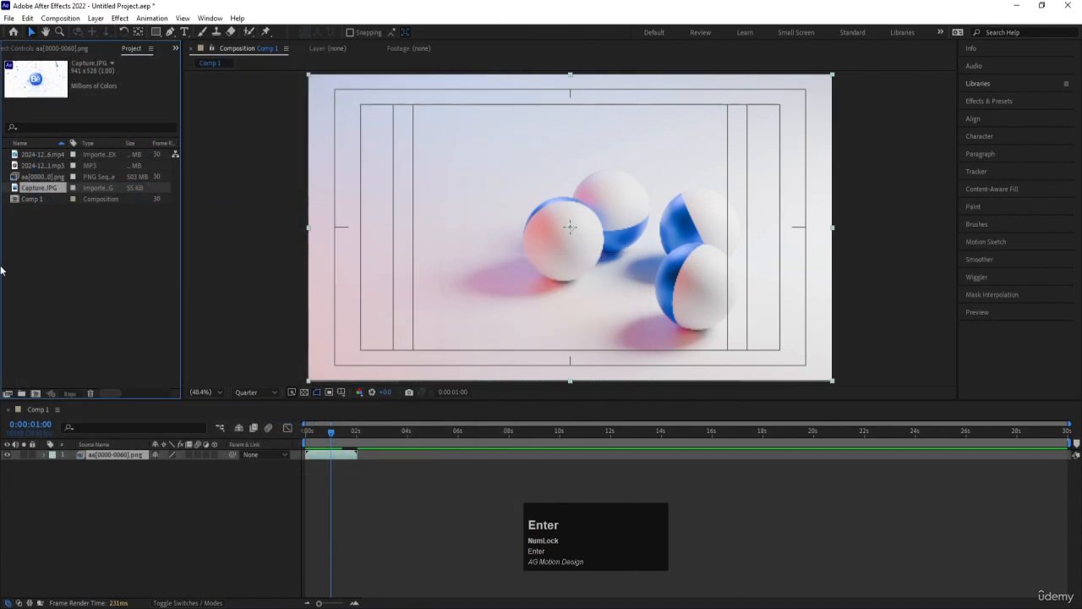
{"action": "left_click", "coordinate": [48, 264]}
{"action": "left_click", "coordinate": [47, 262]}
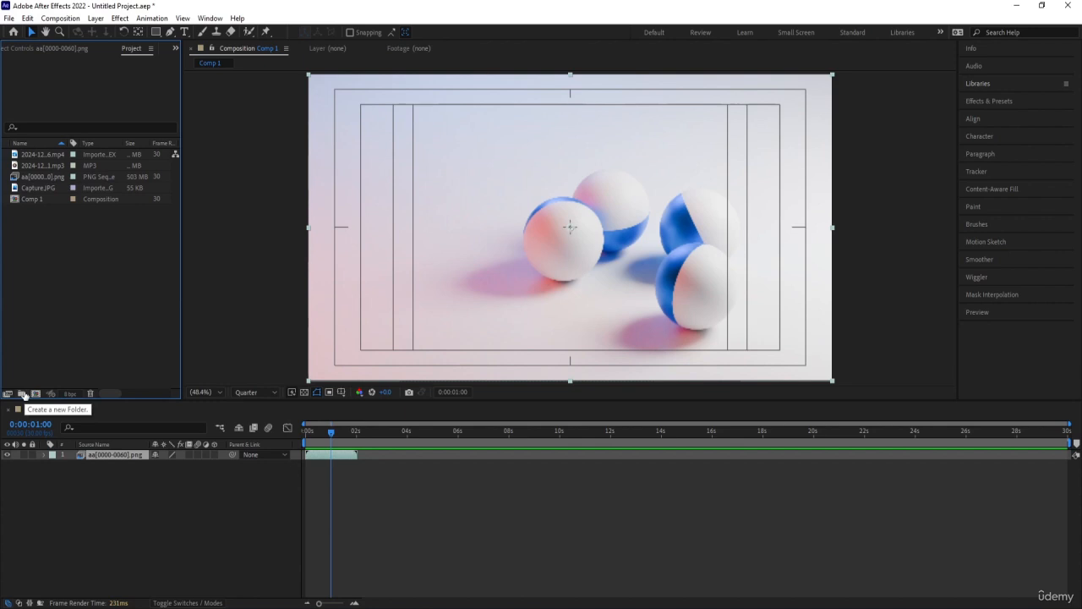
Create a new folder in the project and name it VIDEOs
{"action": "left_click", "coordinate": [22, 395]}
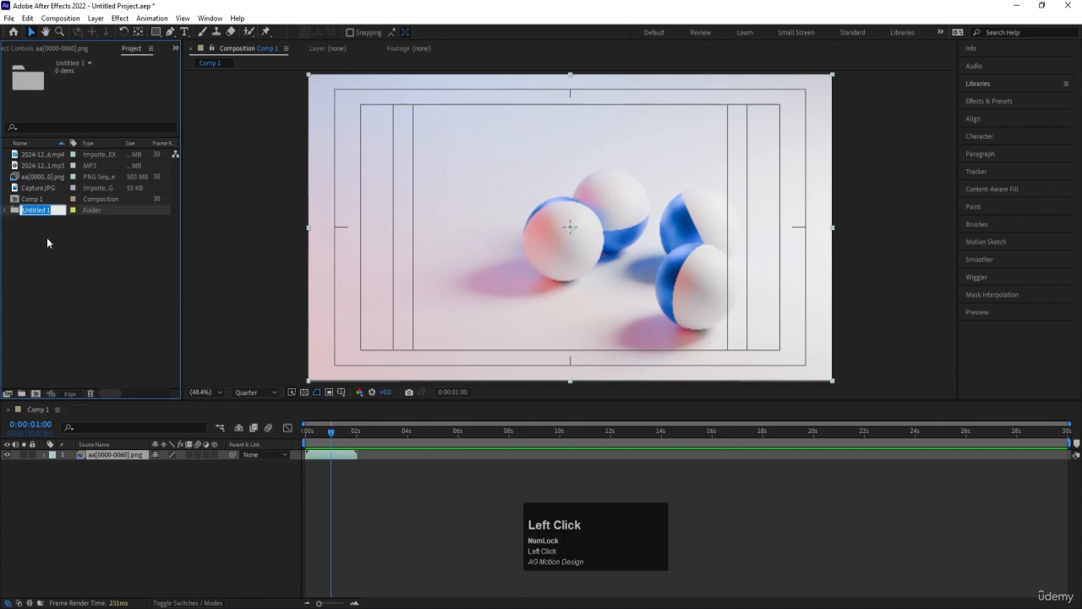
{"action": "type", "text": "V"}
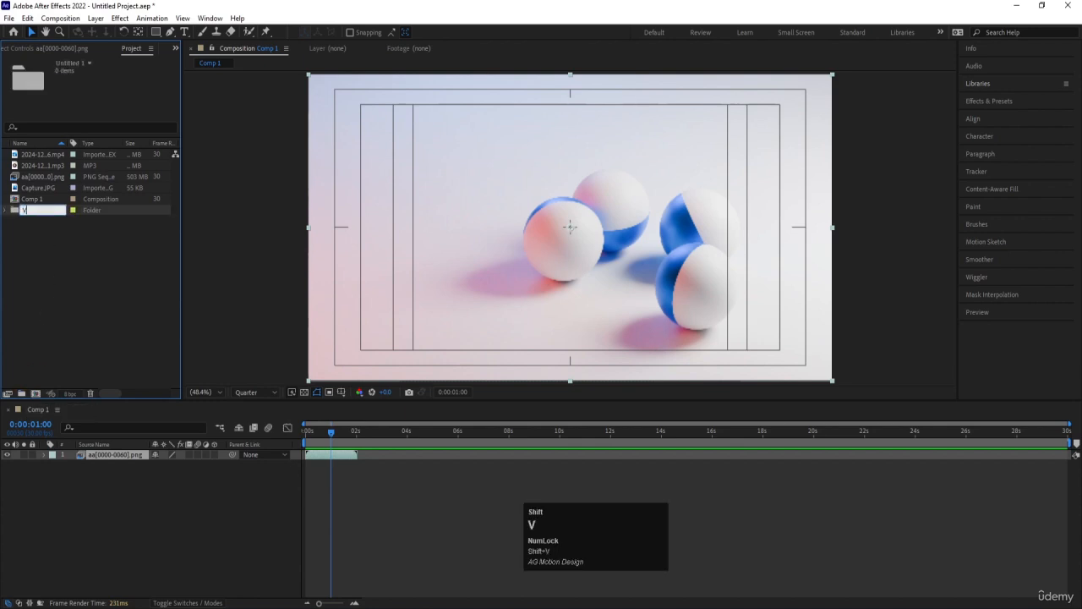
{"action": "type", "text": "IDEOs"}
{"action": "key", "text": "super"}
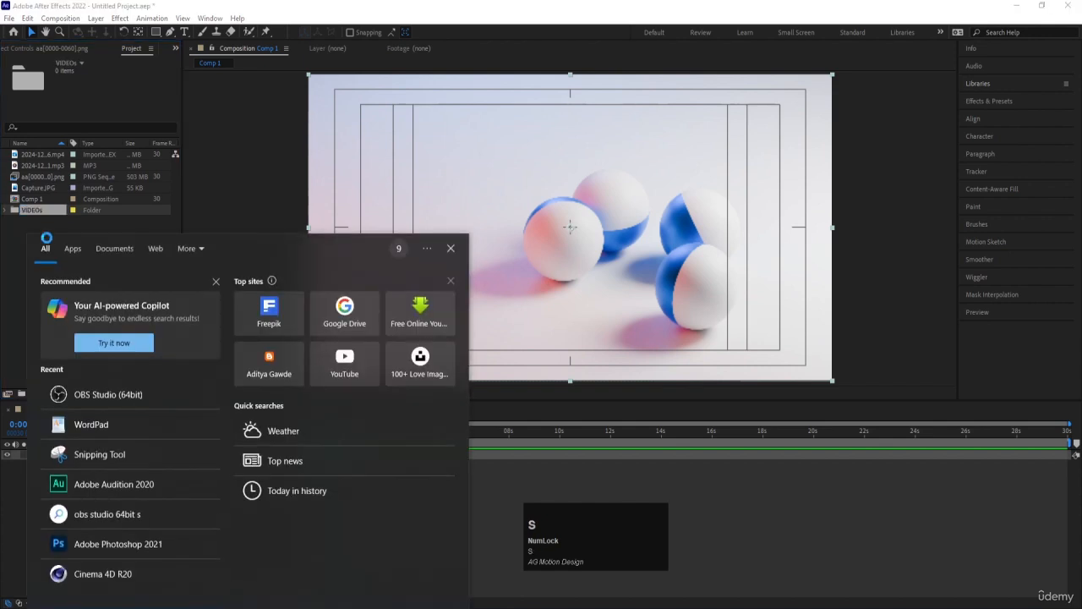
Rename the VIDEOs folder as Videos
{"action": "left_click", "coordinate": [41, 211]}
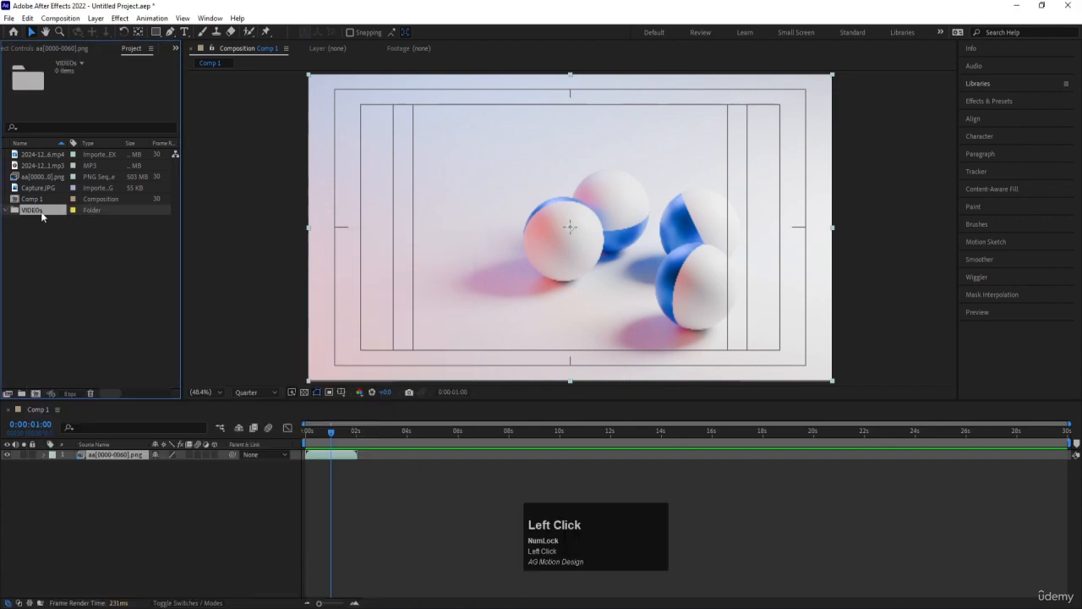
{"action": "key", "text": "Return"}
{"action": "type", "text": "Videos"}
{"action": "key", "text": "Return"}
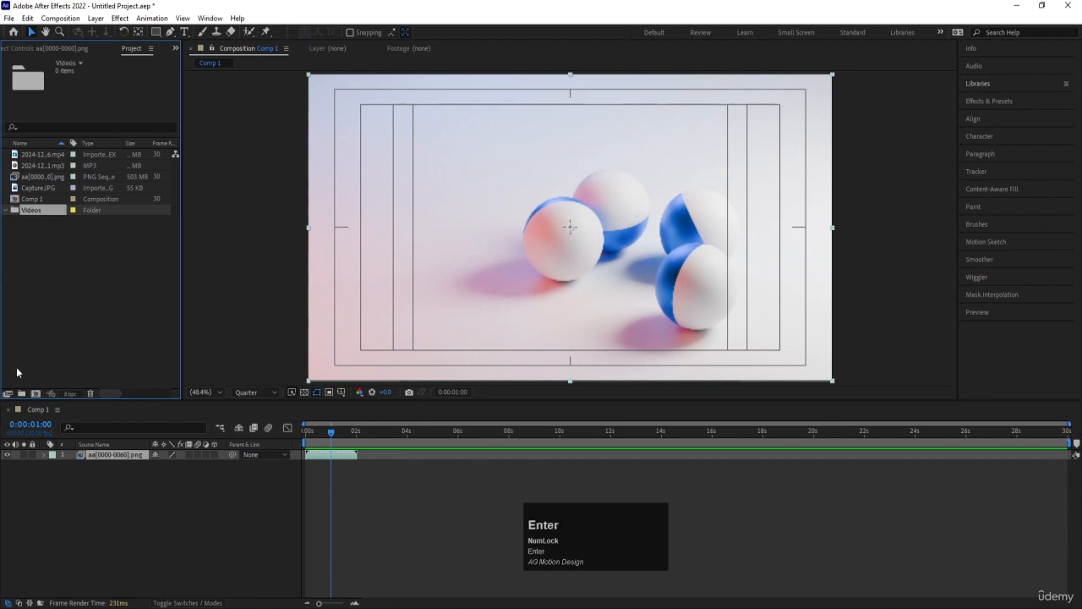
{"action": "left_click", "coordinate": [21, 393]}
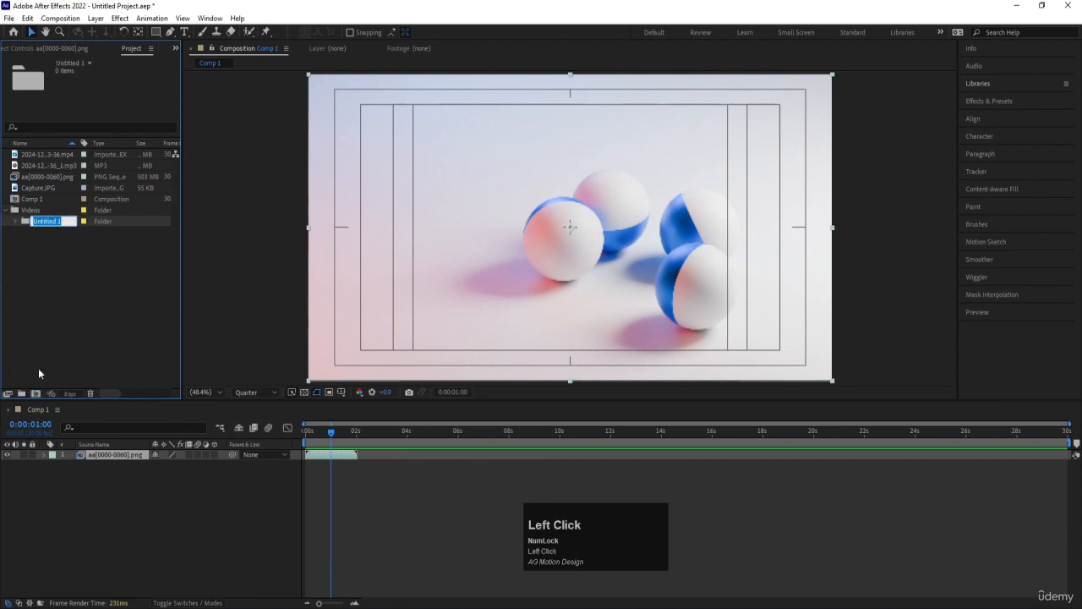
{"action": "left_click", "coordinate": [53, 245]}
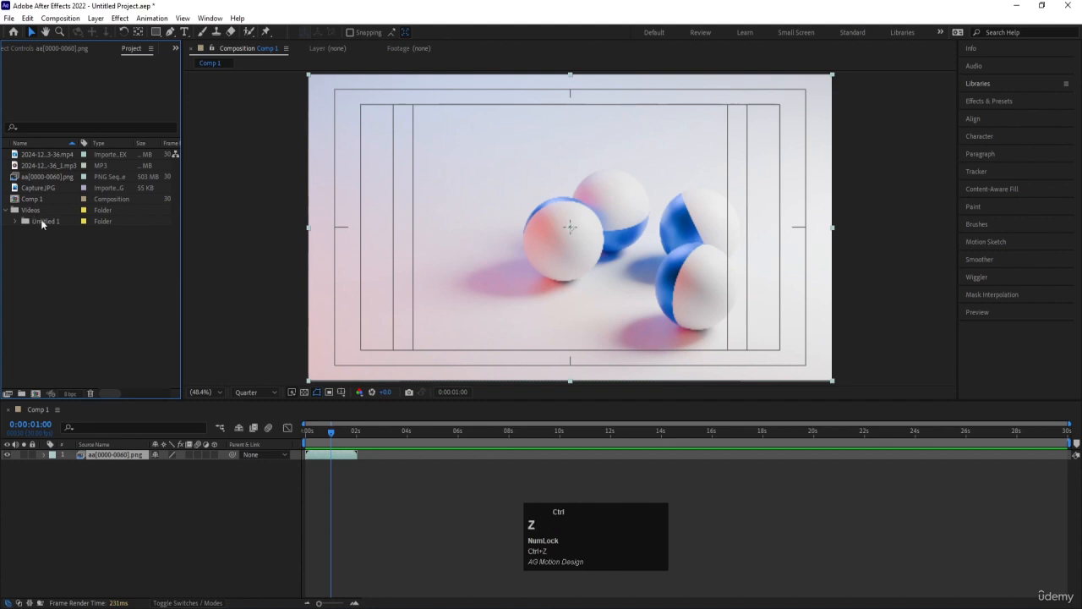
{"action": "left_click", "coordinate": [42, 221]}
{"action": "key", "text": "Delete"}
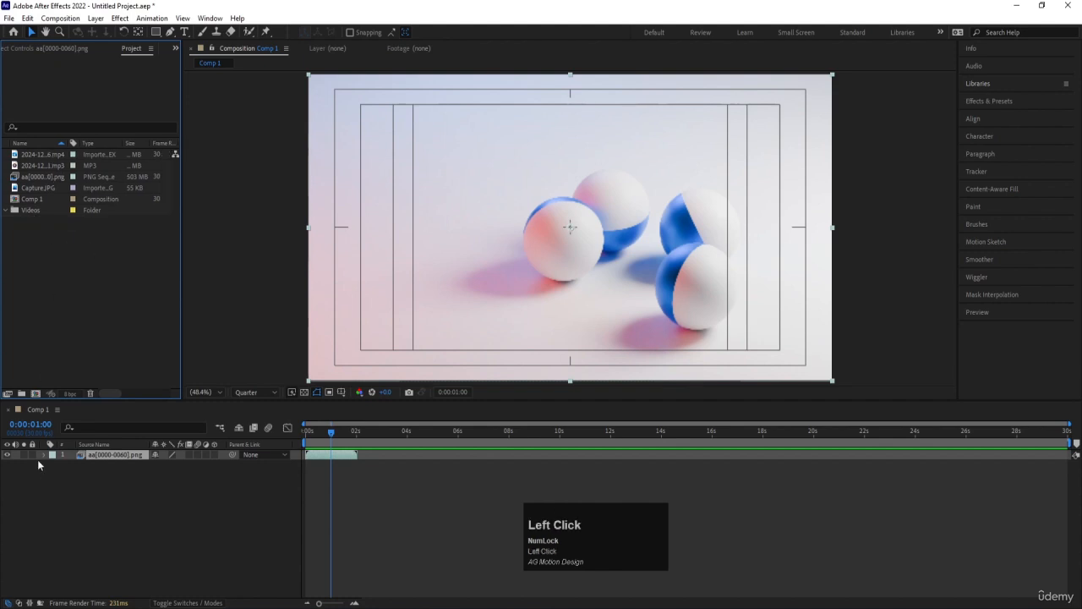
Create a top-level project folder named Audios and clear the selection
{"action": "left_click", "coordinate": [21, 393]}
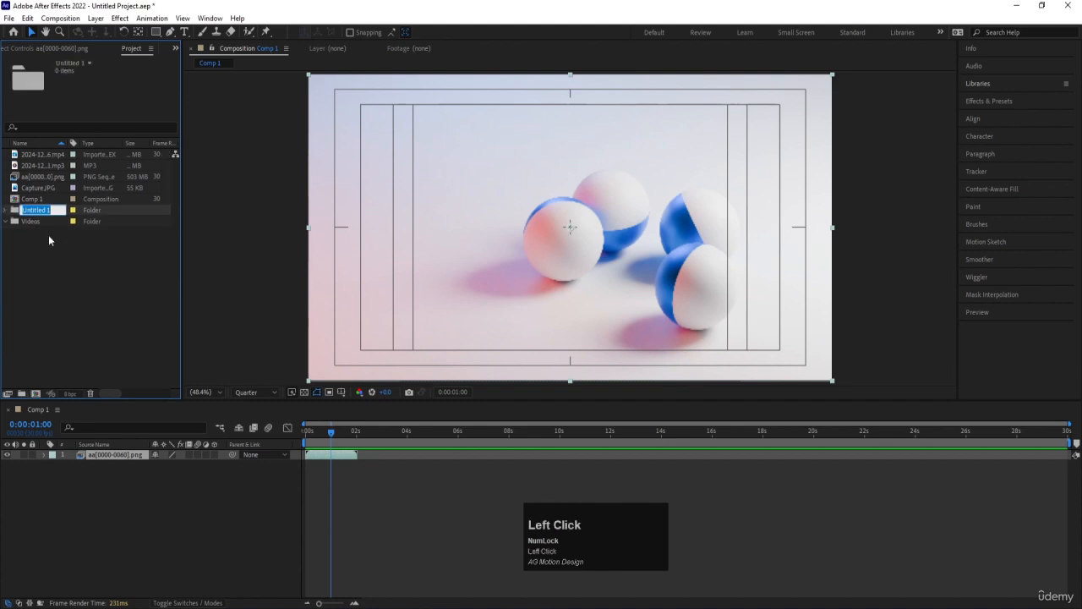
{"action": "type", "text": "Audios"}
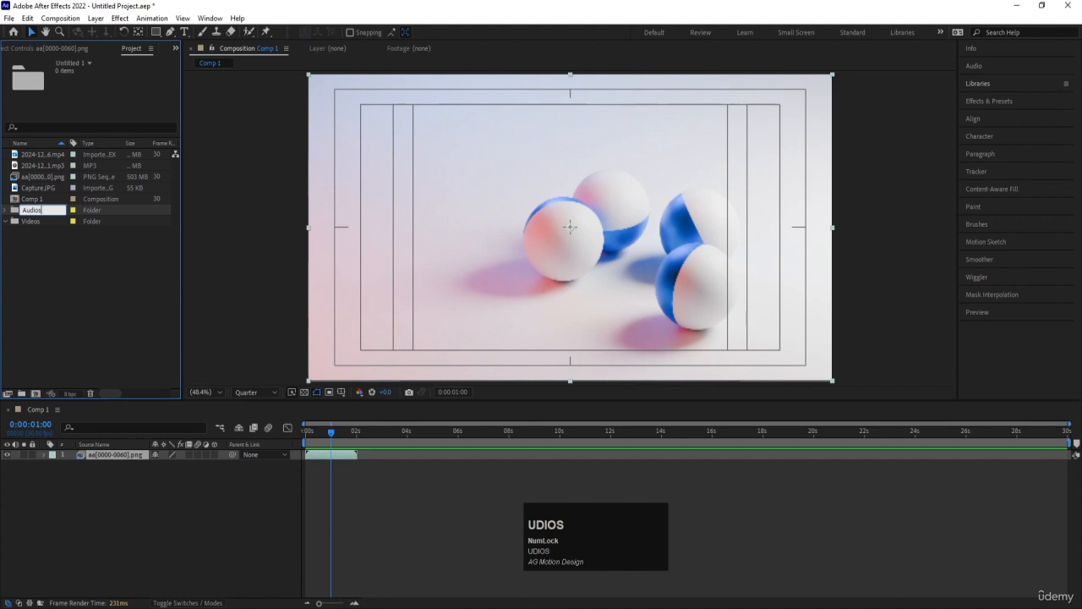
{"action": "key", "text": "Return"}
{"action": "left_click", "coordinate": [53, 273]}
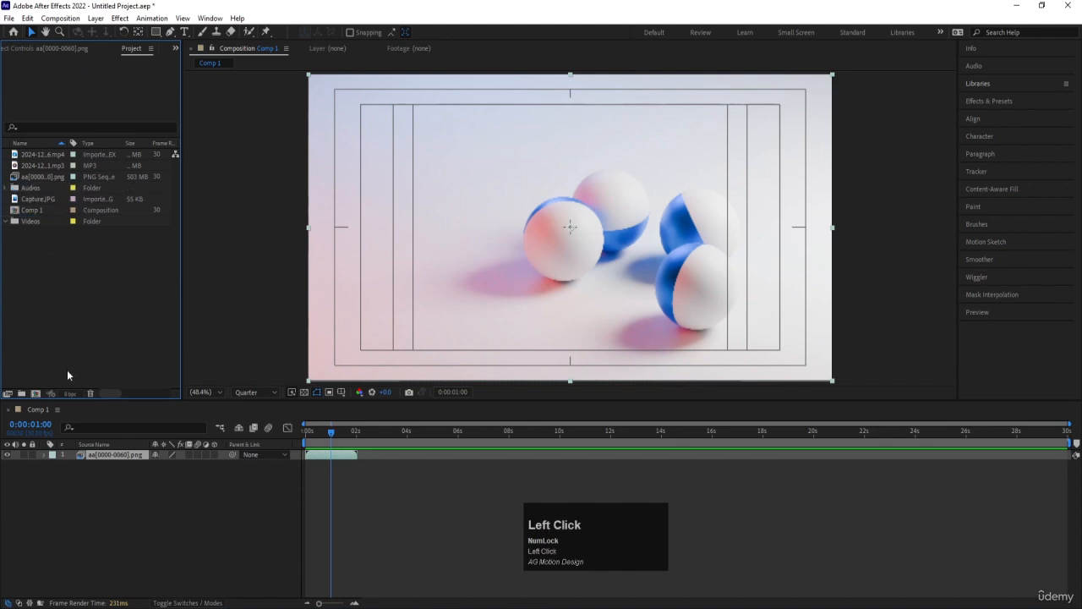
Create a top-level project folder named Images and clear the selection
{"action": "left_click", "coordinate": [26, 393]}
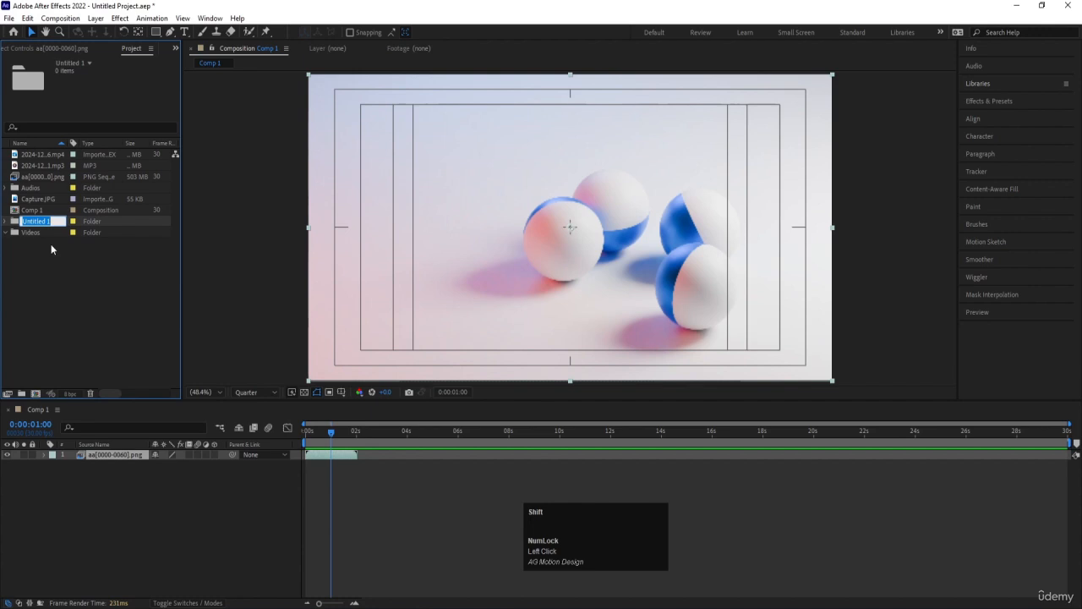
{"action": "type", "text": "Images"}
{"action": "key", "text": "Return"}
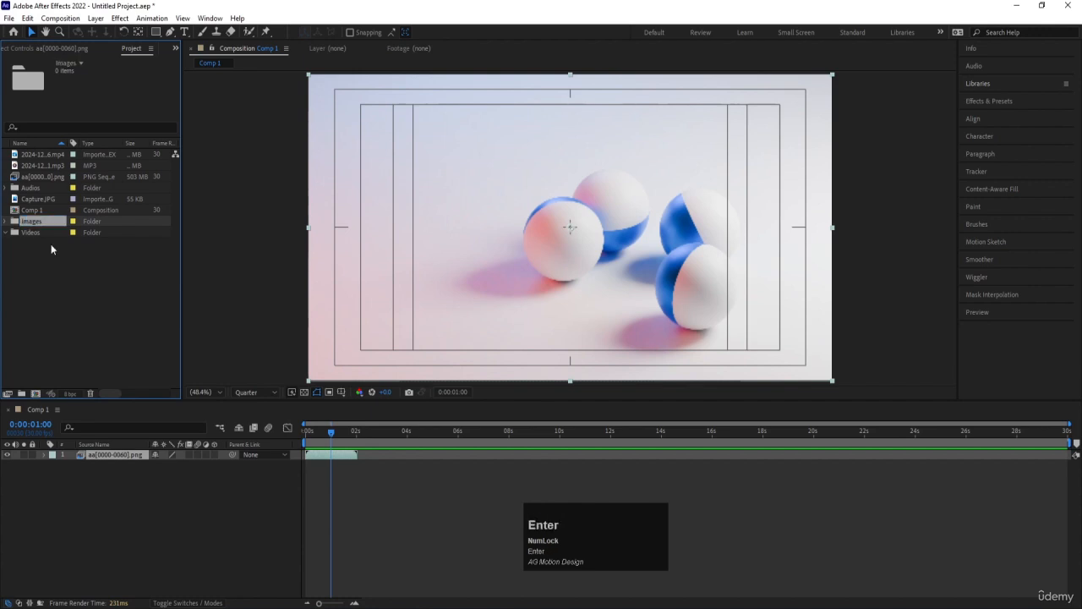
{"action": "left_click", "coordinate": [58, 302]}
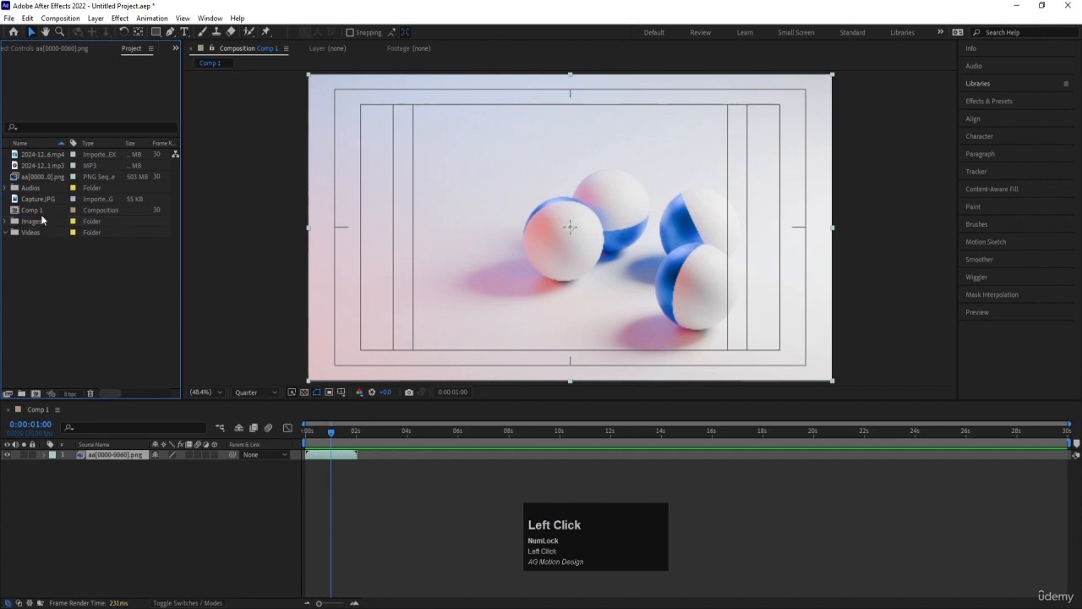
{"action": "left_click", "coordinate": [41, 155]}
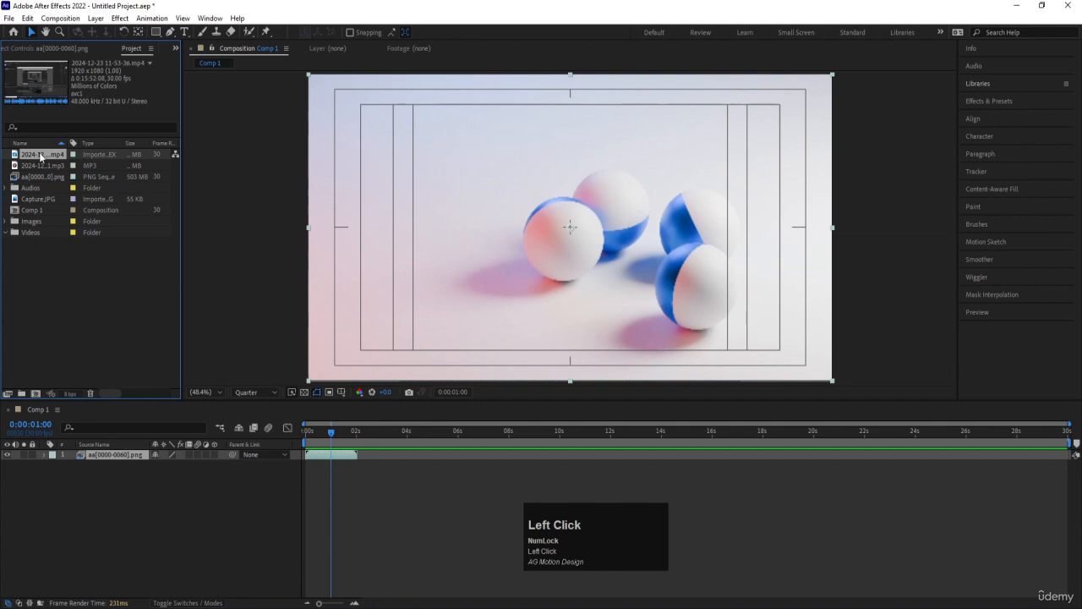
{"action": "left_click_drag", "start_coordinate": [40, 156], "coordinate": [40, 232]}
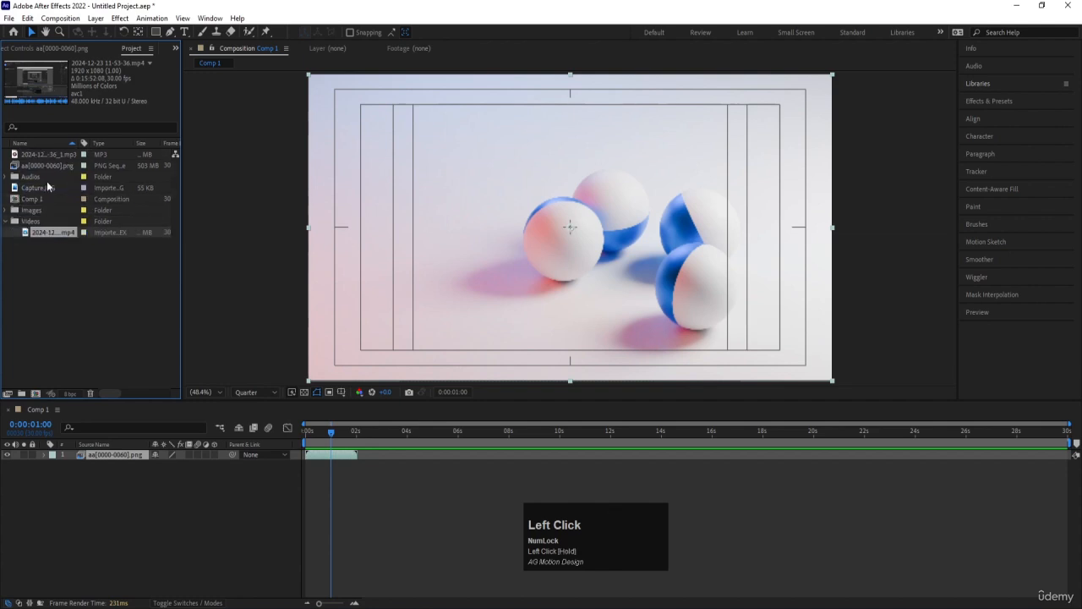
{"action": "left_click", "coordinate": [5, 221]}
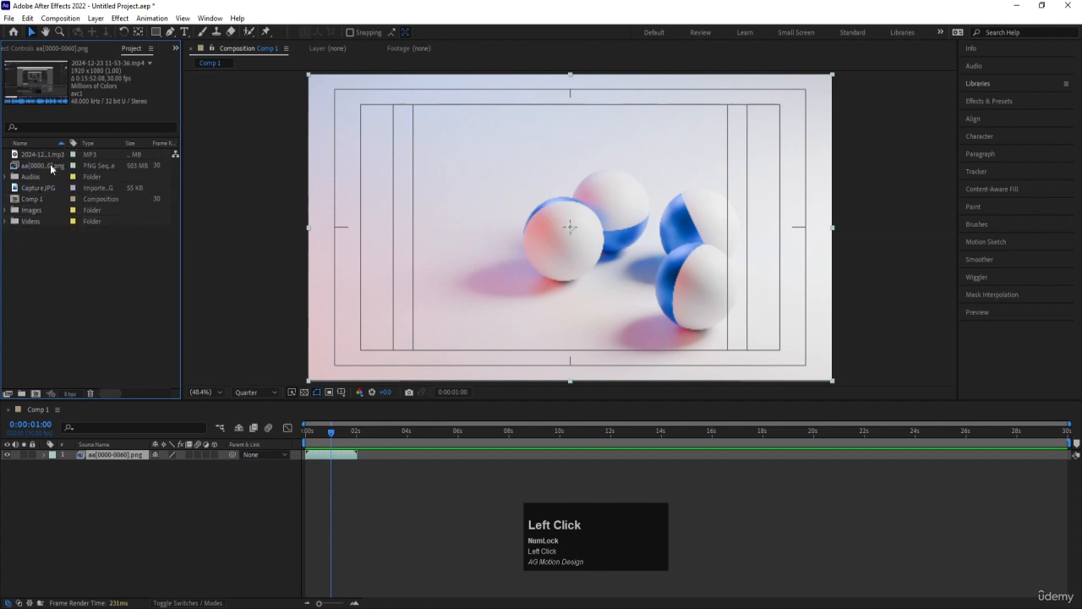
Move the aa[0000-0060].png sequence and Capture.JPG into the Images folder, and the MP3 file into the Audios folder
{"action": "left_click", "coordinate": [52, 167]}
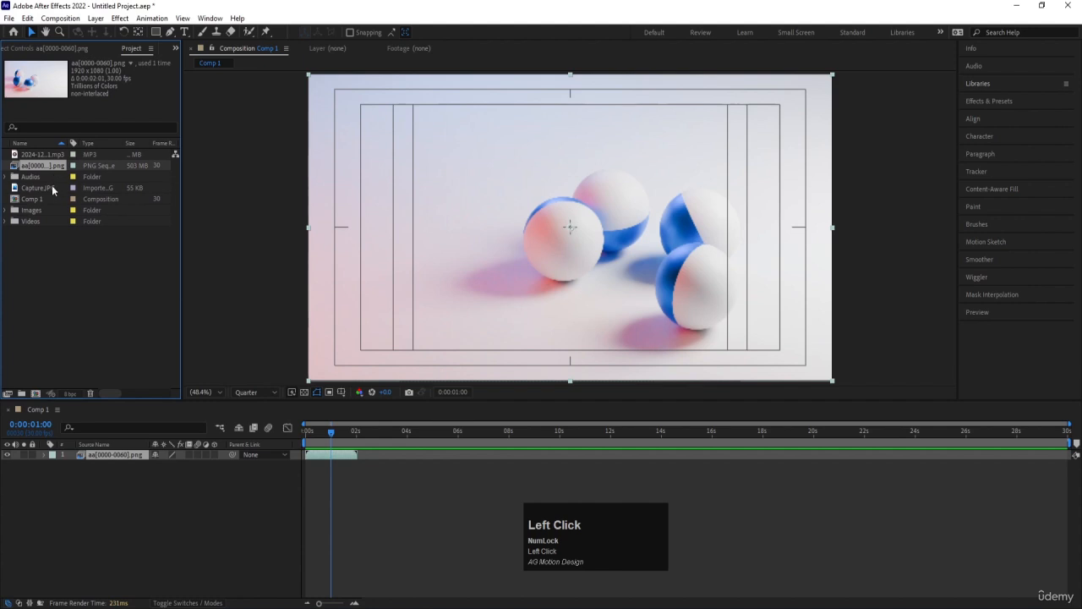
{"action": "left_click", "coordinate": [38, 188], "text": "ctrl"}
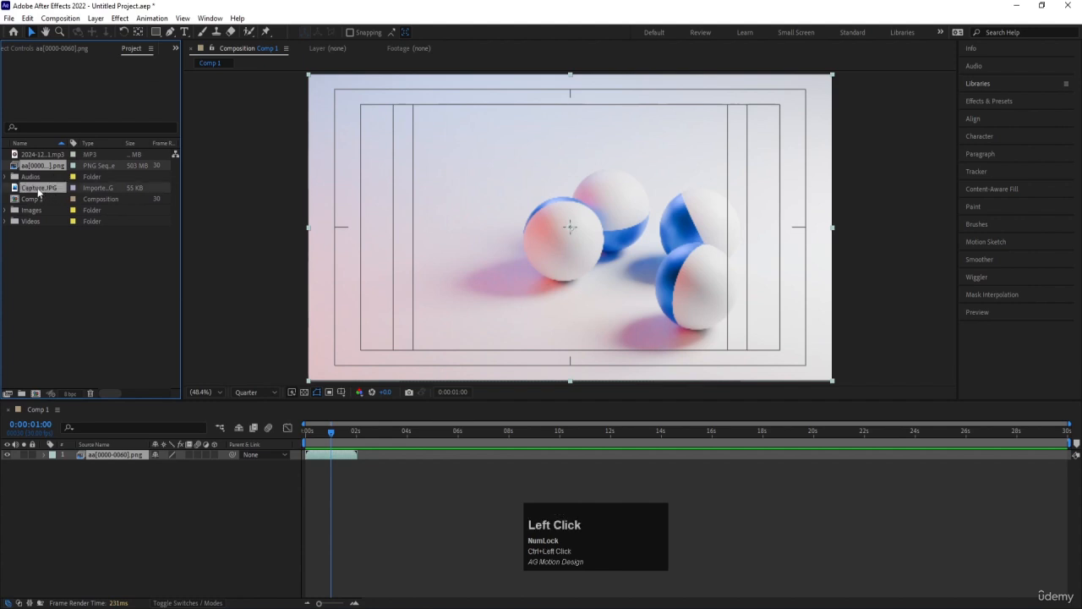
{"action": "left_click_drag", "start_coordinate": [38, 192], "coordinate": [40, 213]}
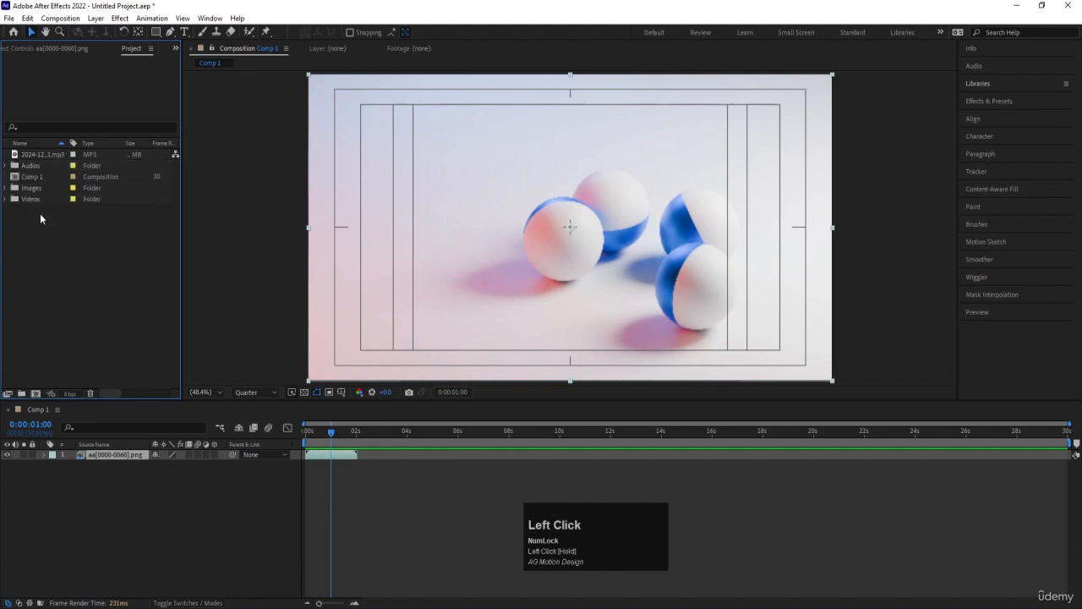
{"action": "left_click_drag", "start_coordinate": [40, 157], "coordinate": [42, 166]}
Create a top-level project folder named Comps and move Comp 1 into it
{"action": "left_click", "coordinate": [31, 167]}
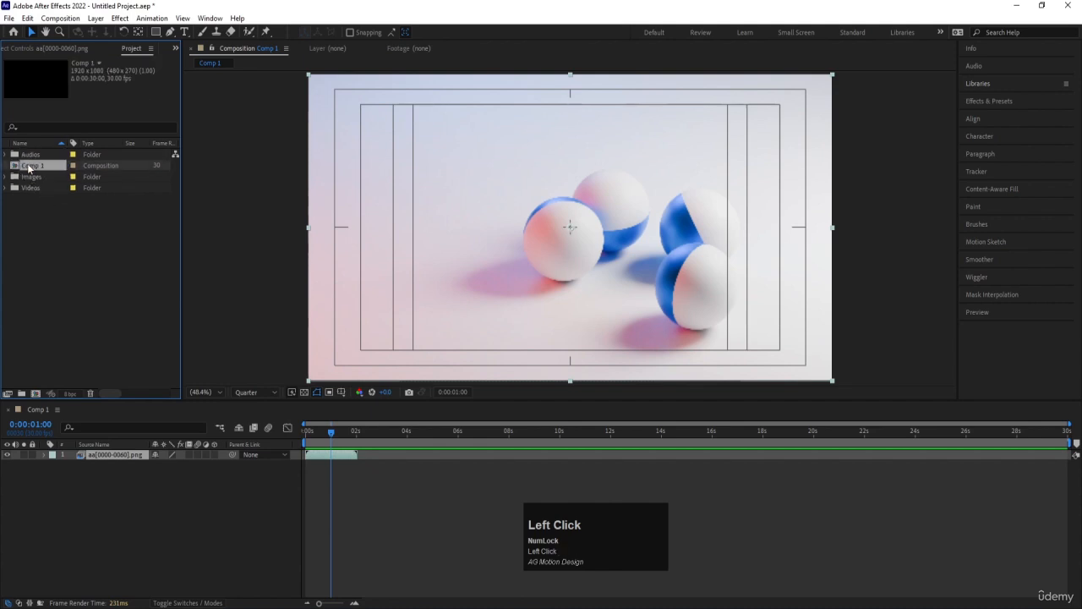
{"action": "left_click", "coordinate": [60, 243]}
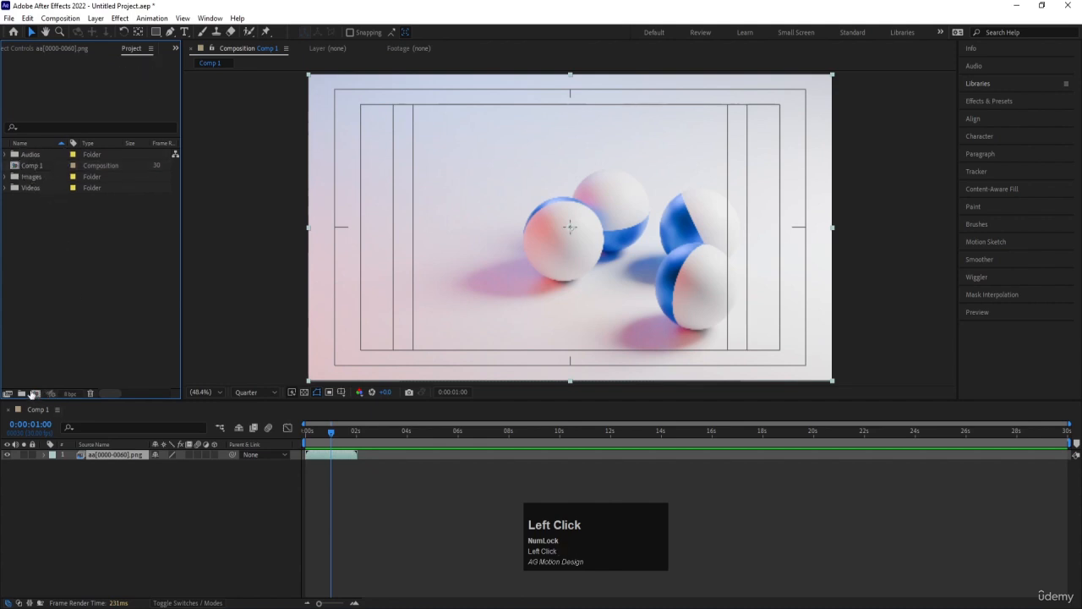
{"action": "left_click", "coordinate": [21, 393]}
{"action": "type", "text": "Comps"}
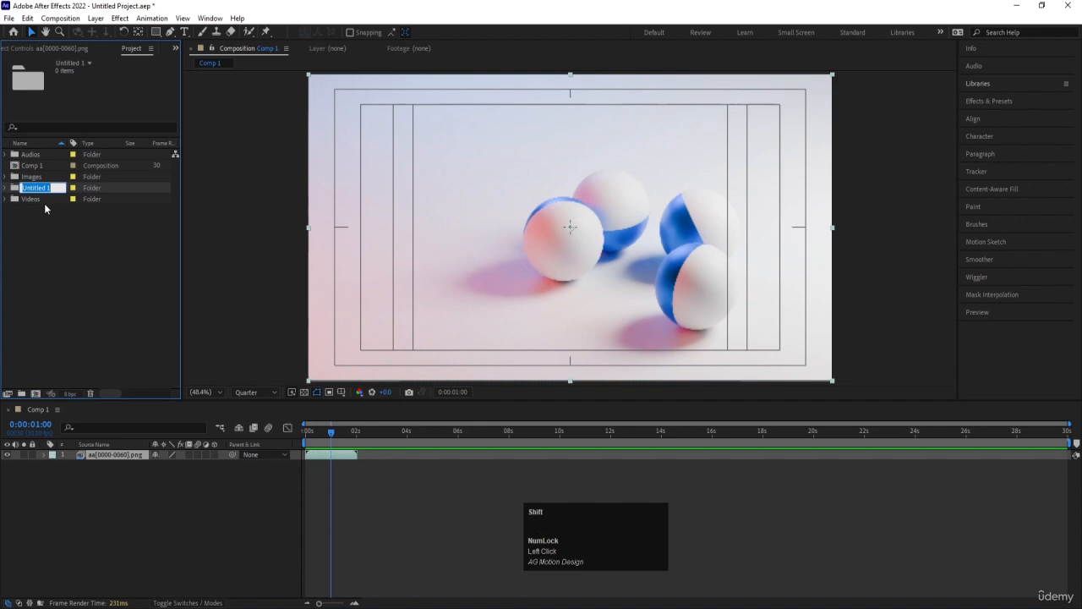
{"action": "key", "text": "Return"}
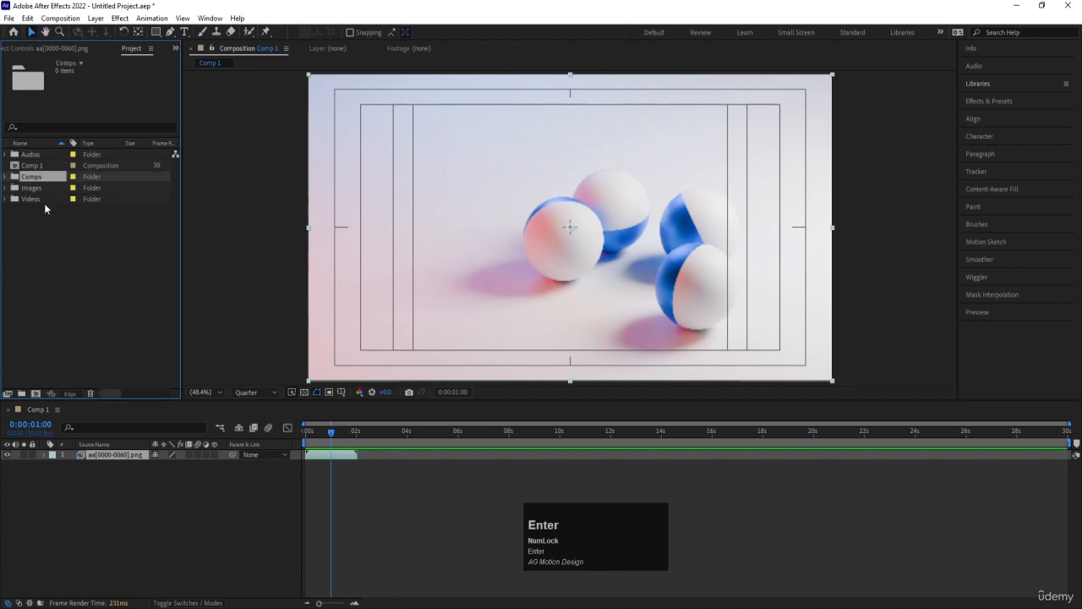
{"action": "left_click_drag", "start_coordinate": [32, 166], "coordinate": [43, 175]}
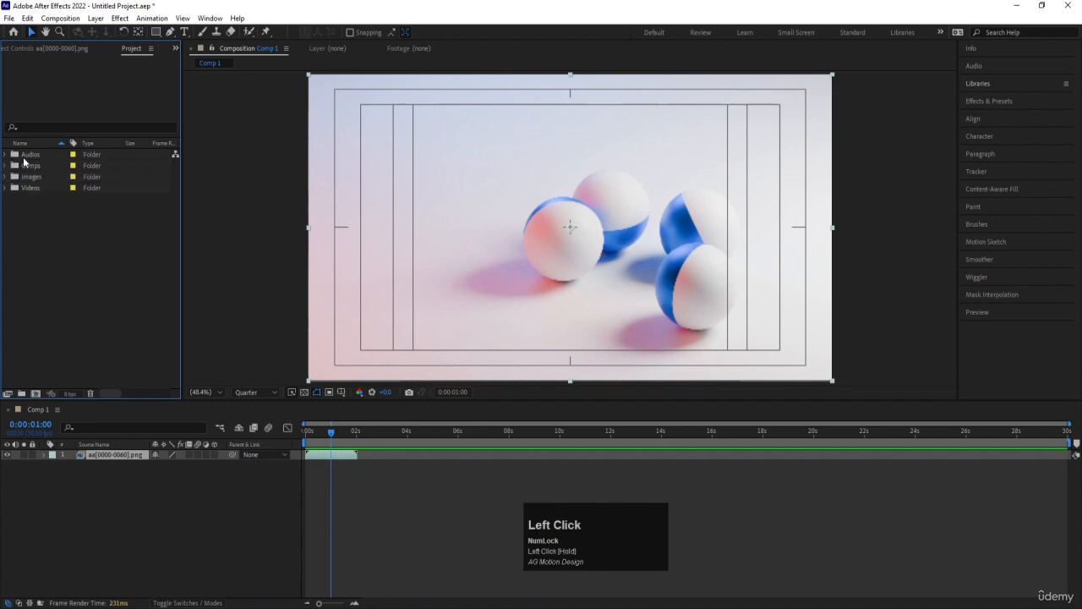
Check the contents of the Videos, Images and Comps folders by expanding and collapsing each one
{"action": "left_click", "coordinate": [5, 187]}
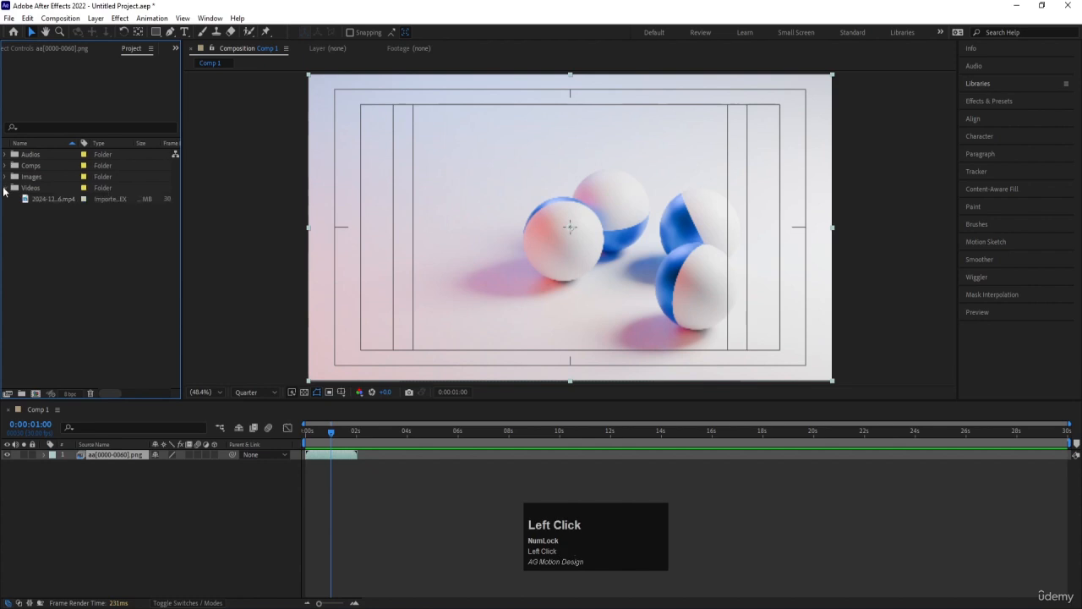
{"action": "left_click", "coordinate": [5, 188]}
{"action": "left_click", "coordinate": [5, 178]}
{"action": "left_click", "coordinate": [5, 177]}
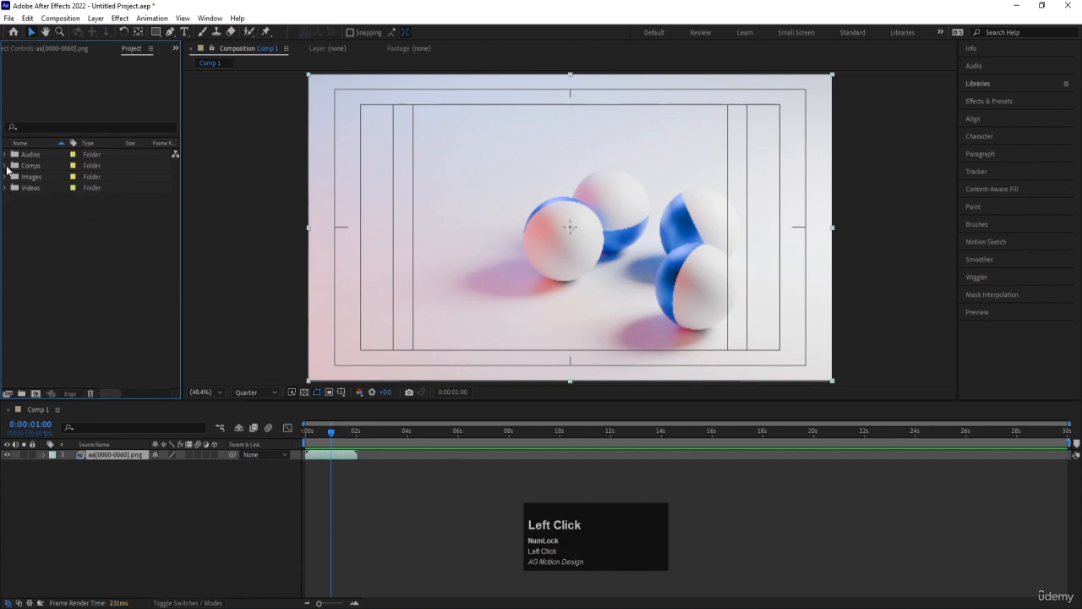
{"action": "left_click", "coordinate": [6, 167]}
{"action": "left_click", "coordinate": [6, 167]}
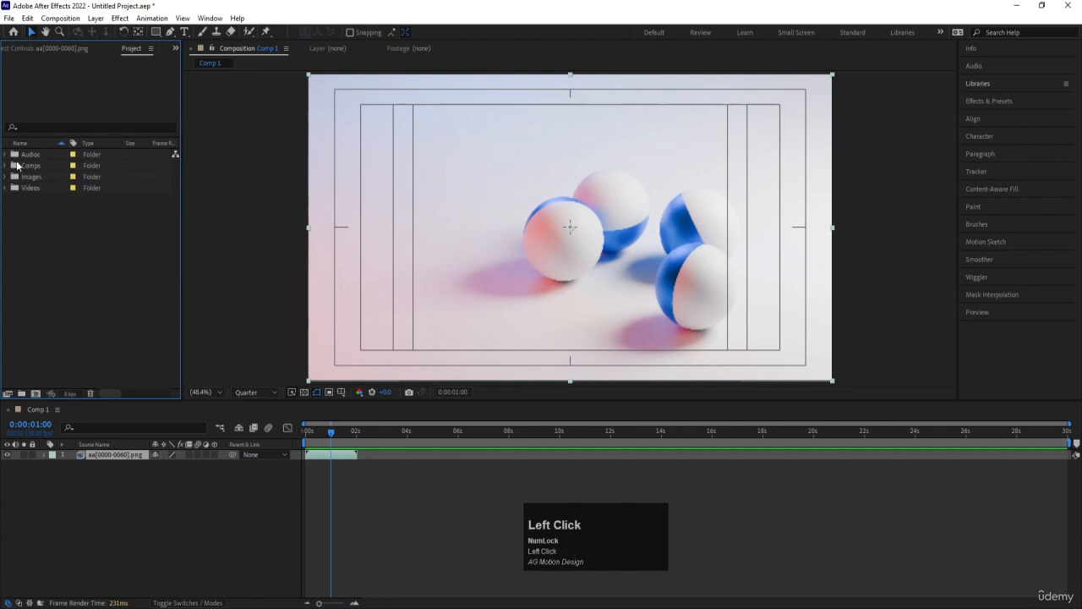